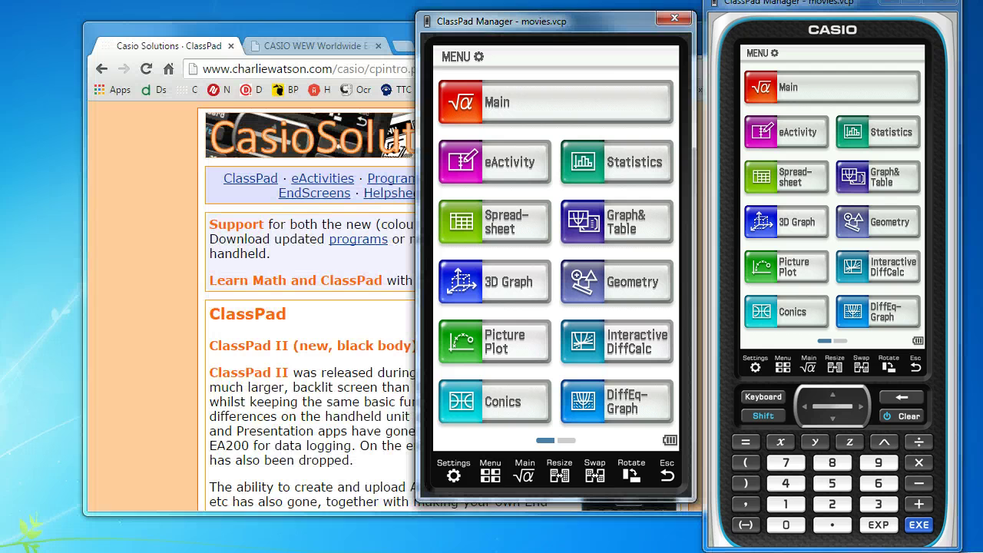
# - Download 2PointLine-(eActivity).xcp from the CasioSolutions eActivities page
pyautogui.click(889, 6)
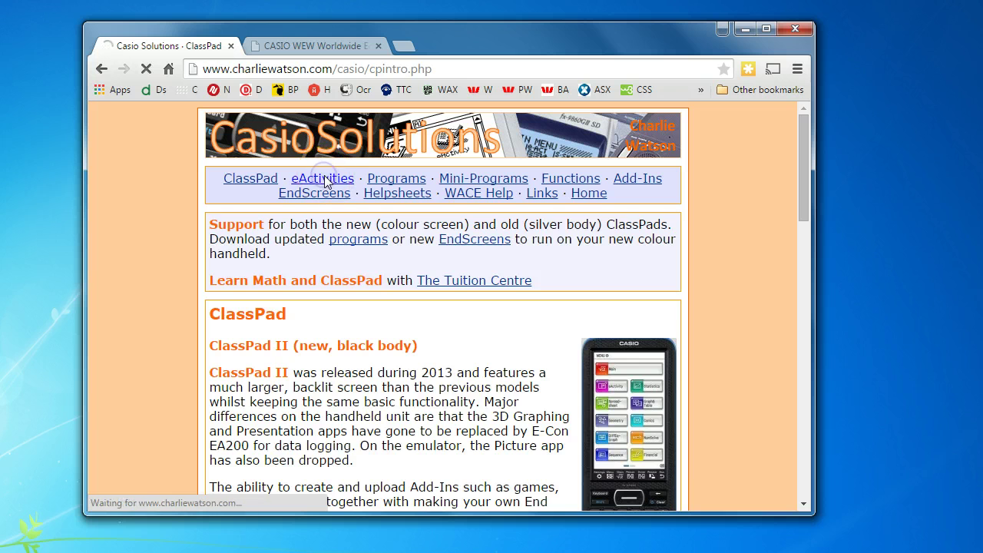
pyautogui.scroll(-4, 487, 332)
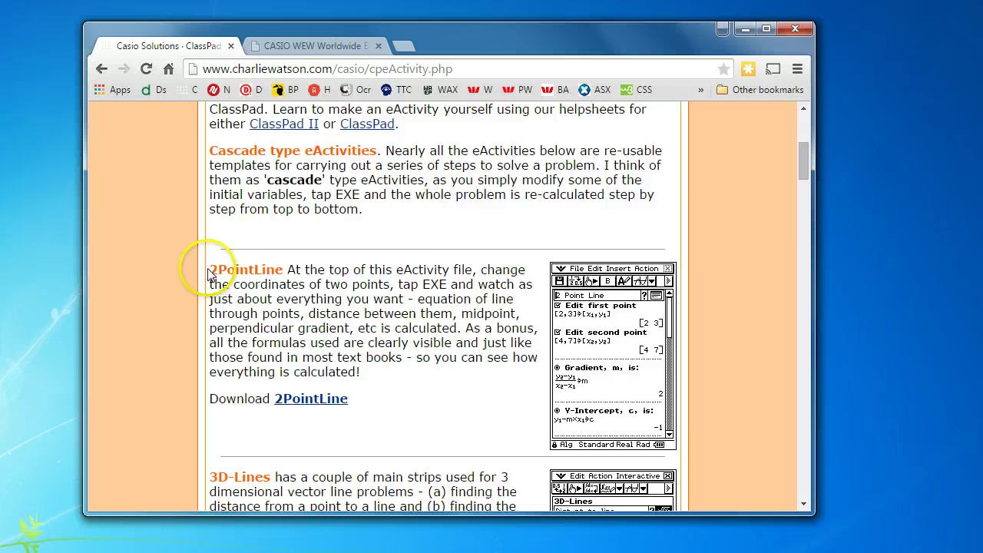
pyautogui.scroll(-1, 484, 257)
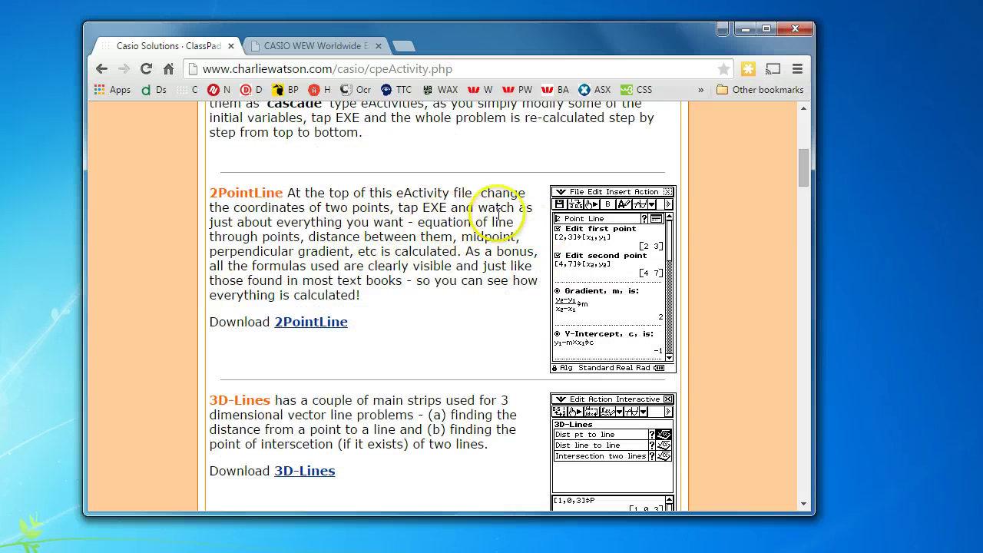
pyautogui.click(312, 323)
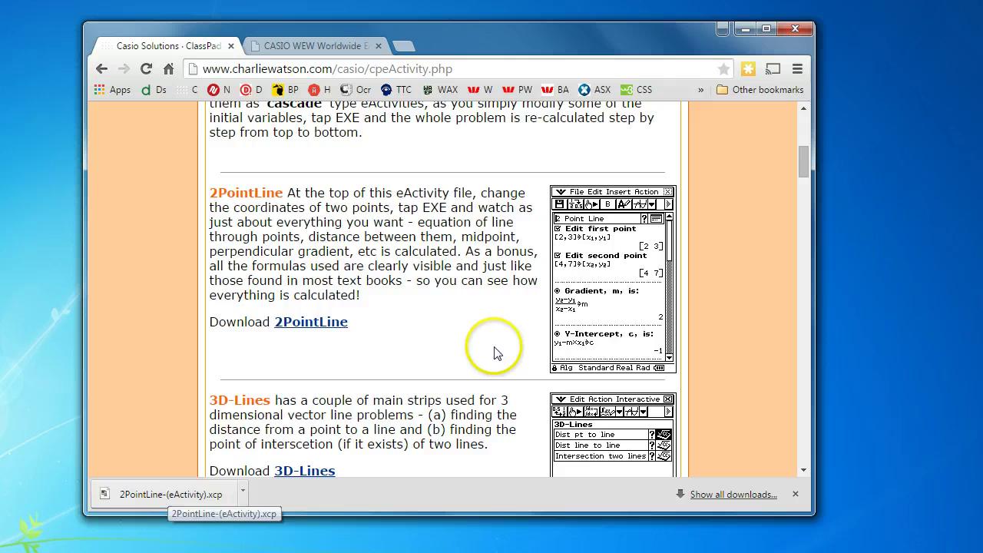
pyautogui.scroll(4, 476, 298)
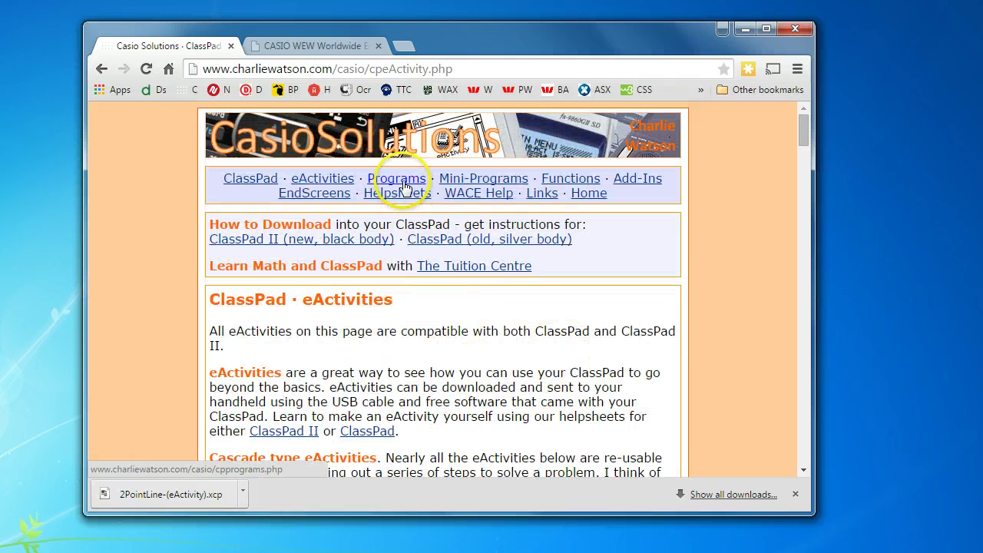
# - Download the ClassPad II program GPII-(Program).xcp from the Programs page
pyautogui.click(402, 185)
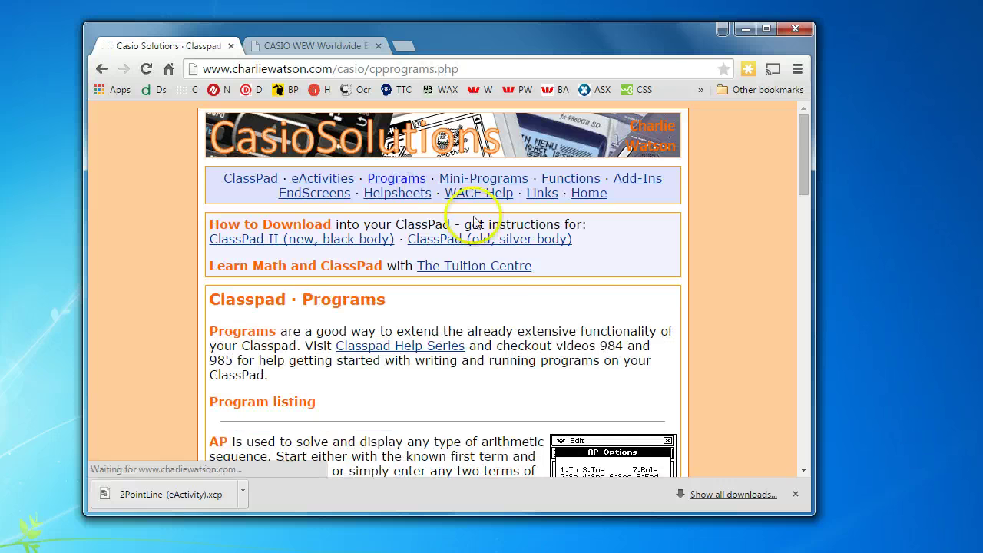
pyautogui.scroll(-2, 493, 260)
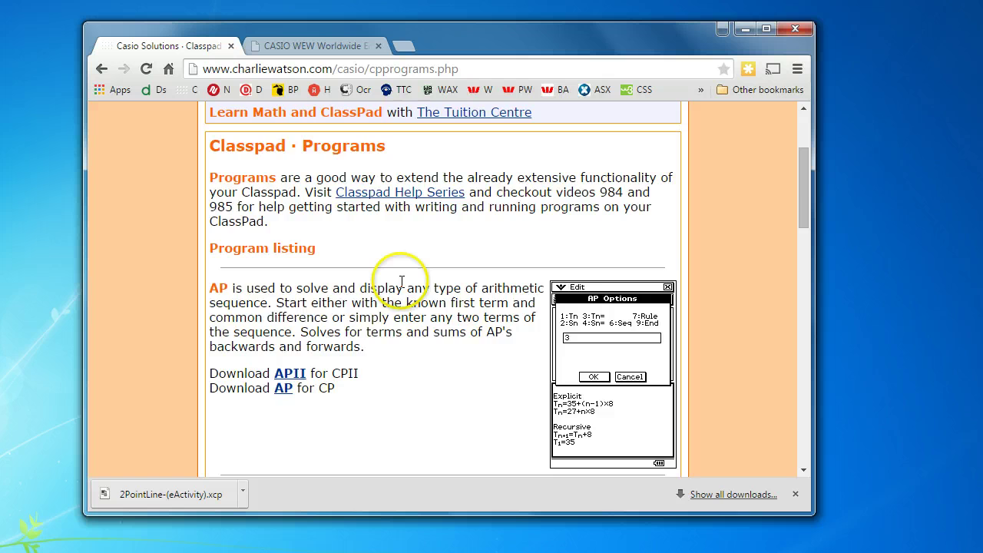
pyautogui.scroll(-3, 406, 284)
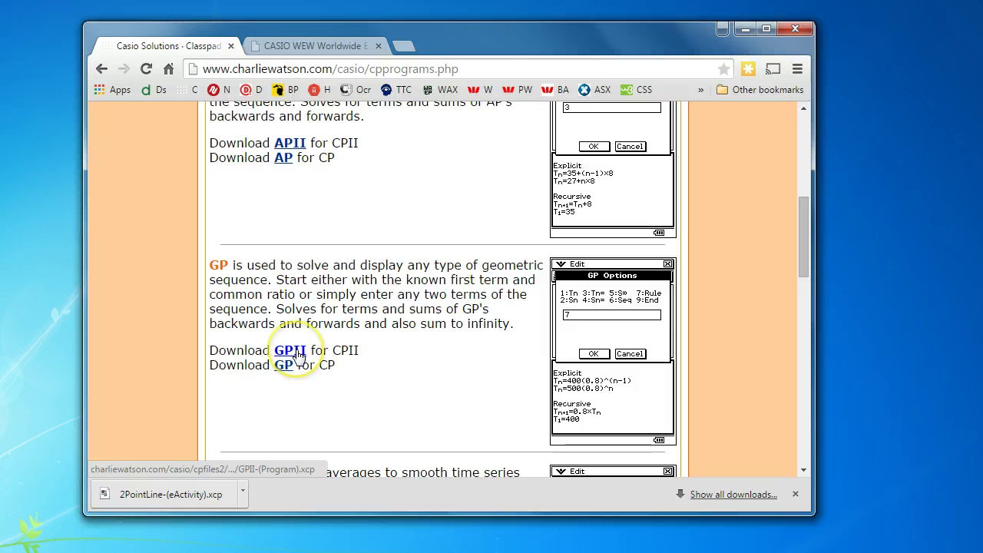
pyautogui.click(297, 352)
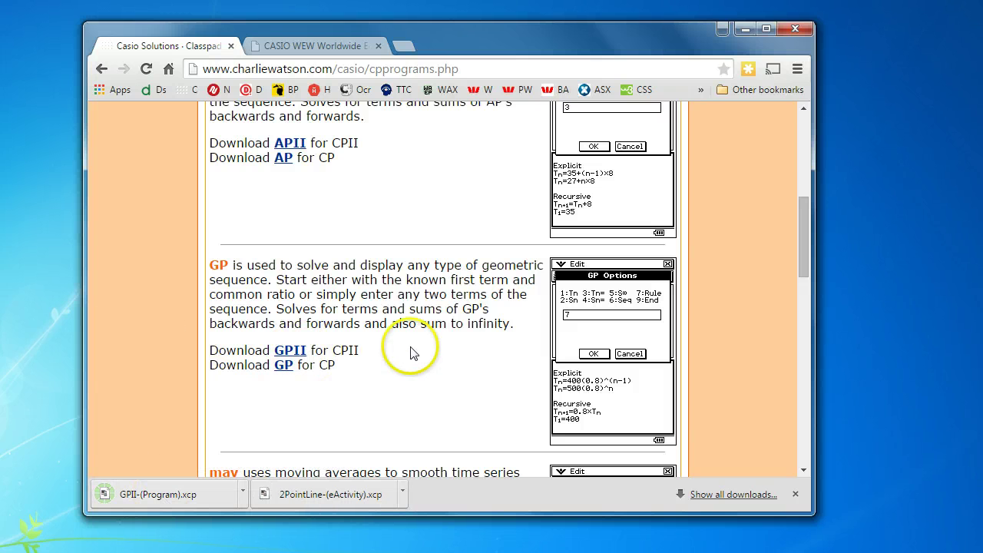
pyautogui.scroll(2, 407, 329)
pyautogui.scroll(3, 407, 328)
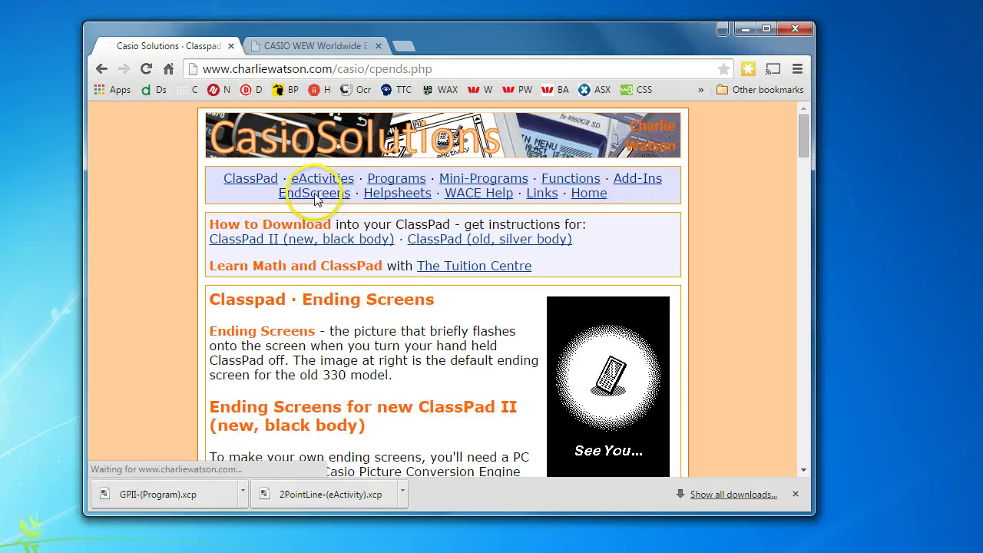
# - Download the checkered black-and-white spiral ending screen, spiralbw.c2p
pyautogui.scroll(-2, 419, 305)
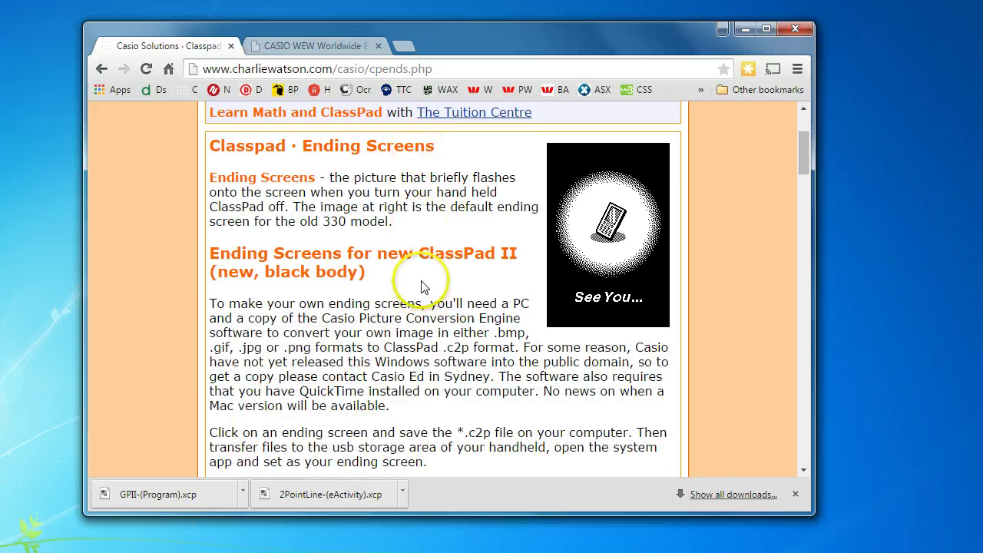
pyautogui.scroll(-1, 423, 284)
pyautogui.scroll(-1, 427, 265)
pyautogui.scroll(-4, 428, 262)
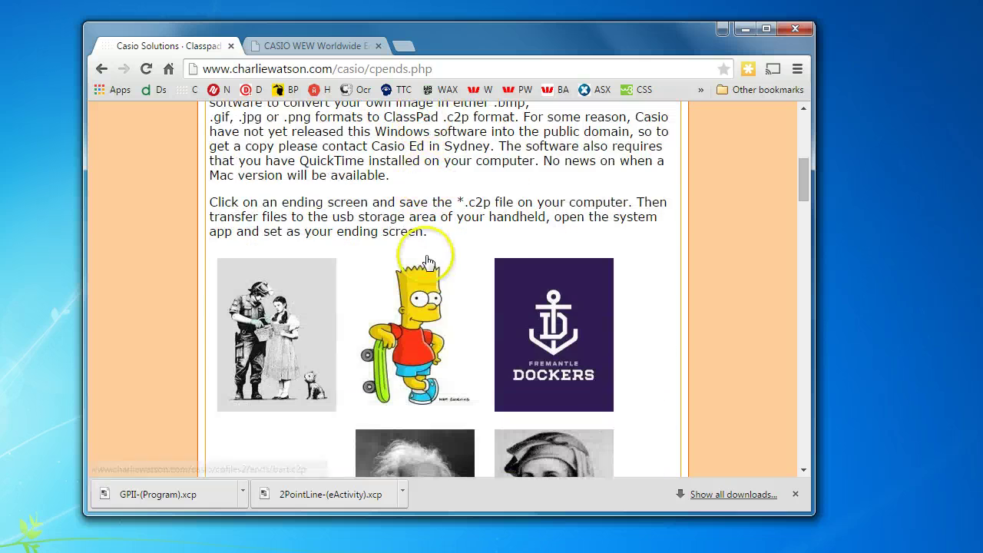
pyautogui.scroll(-7, 414, 209)
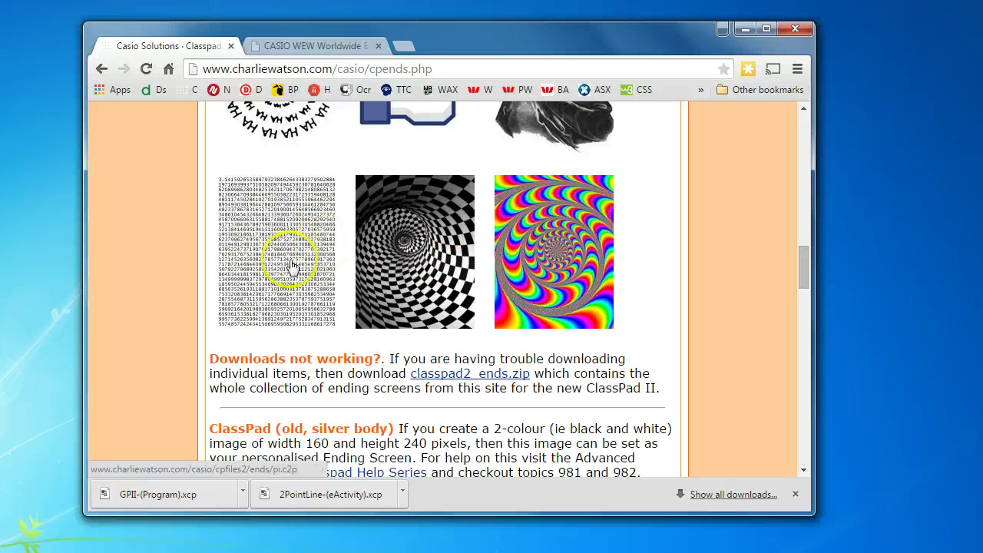
pyautogui.click(405, 247)
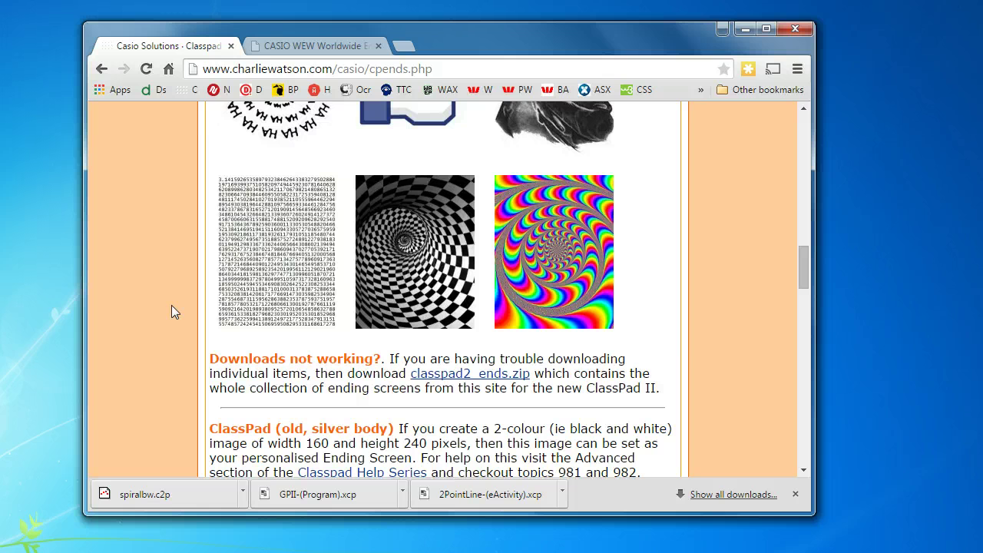
pyautogui.scroll(4, 685, 297)
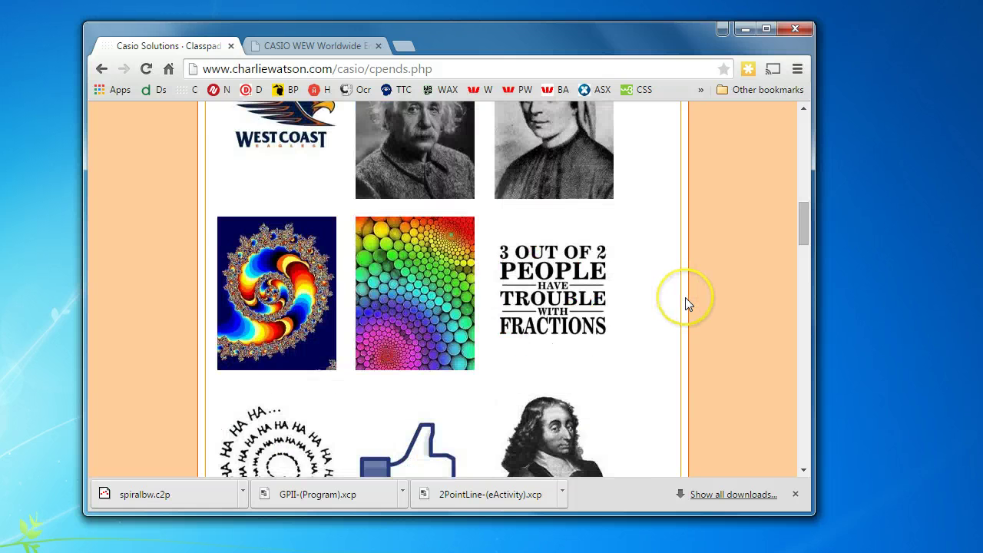
pyautogui.scroll(10, 685, 297)
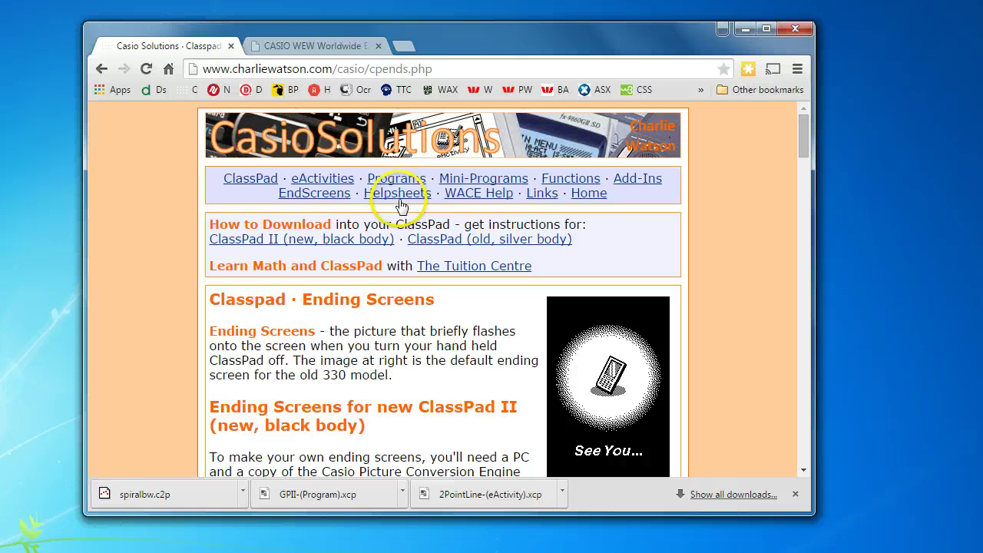
# - Download MethUnits1&2-(eActivity).xcp from the WACE Help page and bring up its download options
pyautogui.click(480, 195)
pyautogui.scroll(-2, 430, 246)
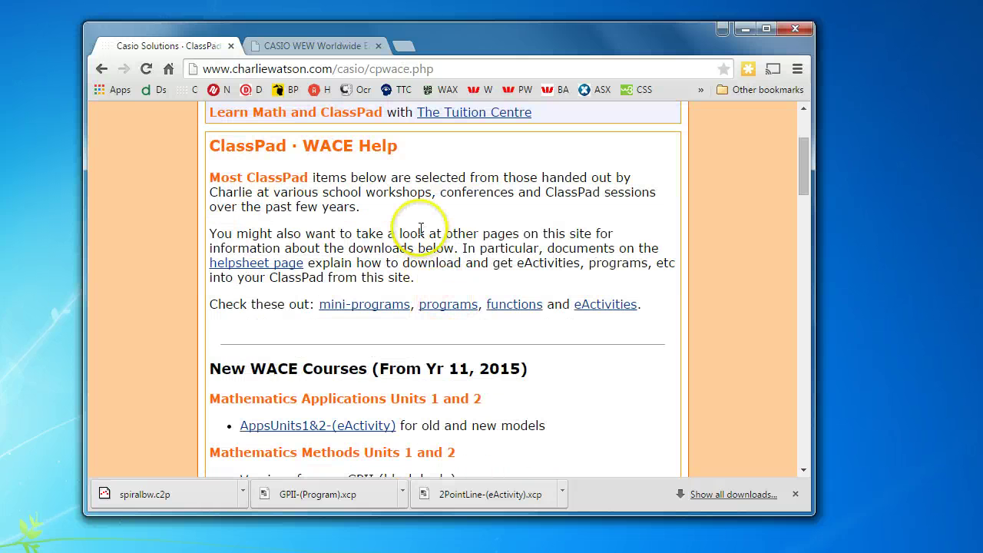
pyautogui.scroll(-1, 419, 227)
pyautogui.scroll(-1, 607, 243)
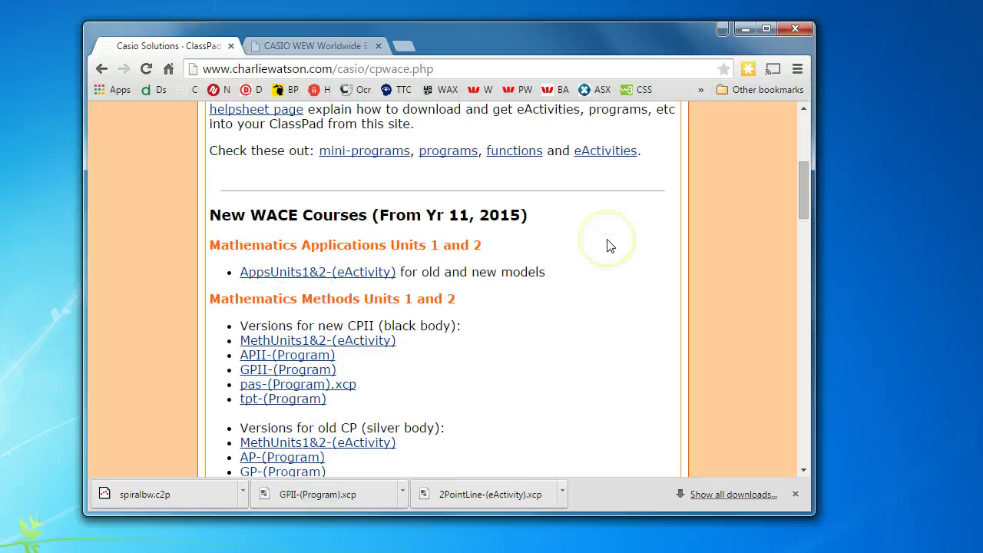
pyautogui.click(362, 342)
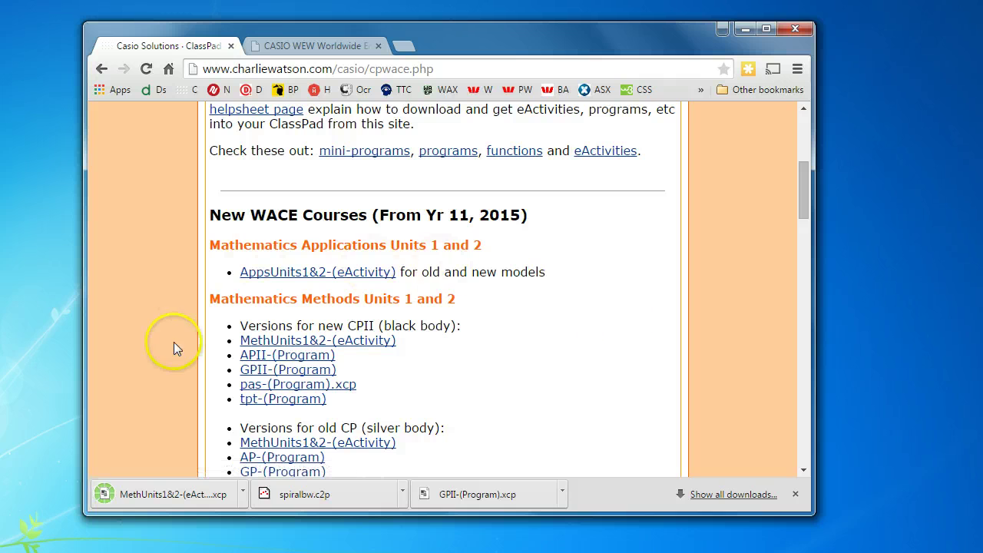
pyautogui.click(243, 493)
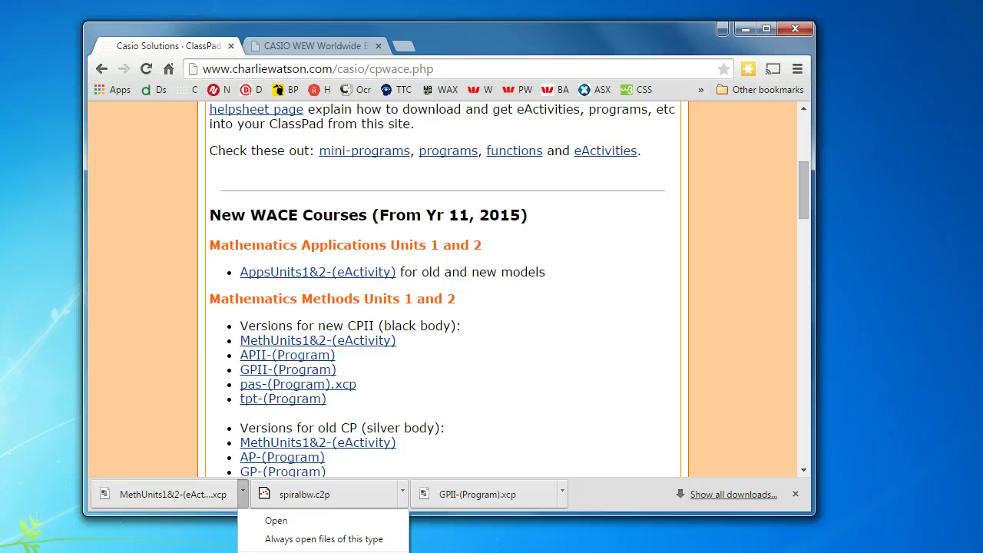
# - Show the MethUnits1&2 download in the Downloads folder, with the browser minimized
pyautogui.click(292, 550)
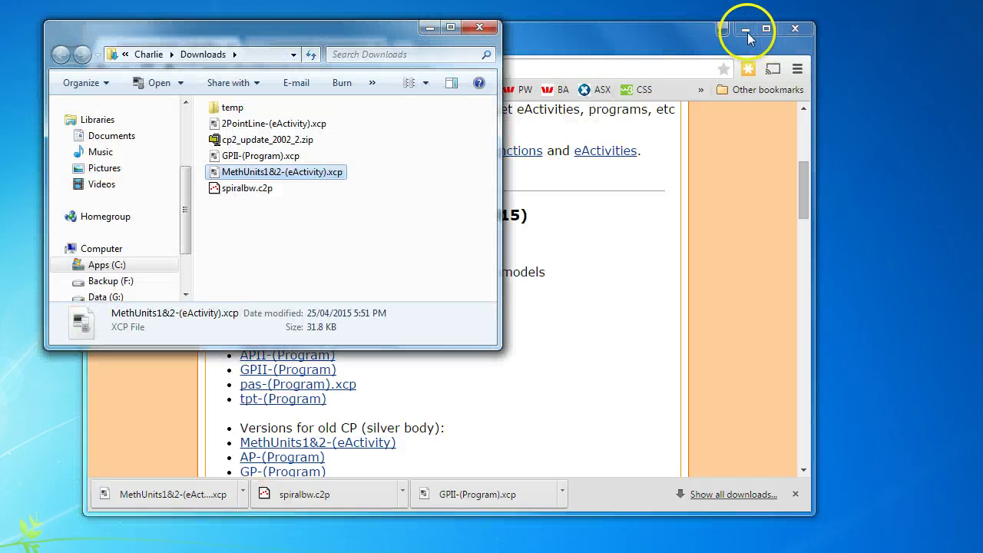
pyautogui.click(744, 29)
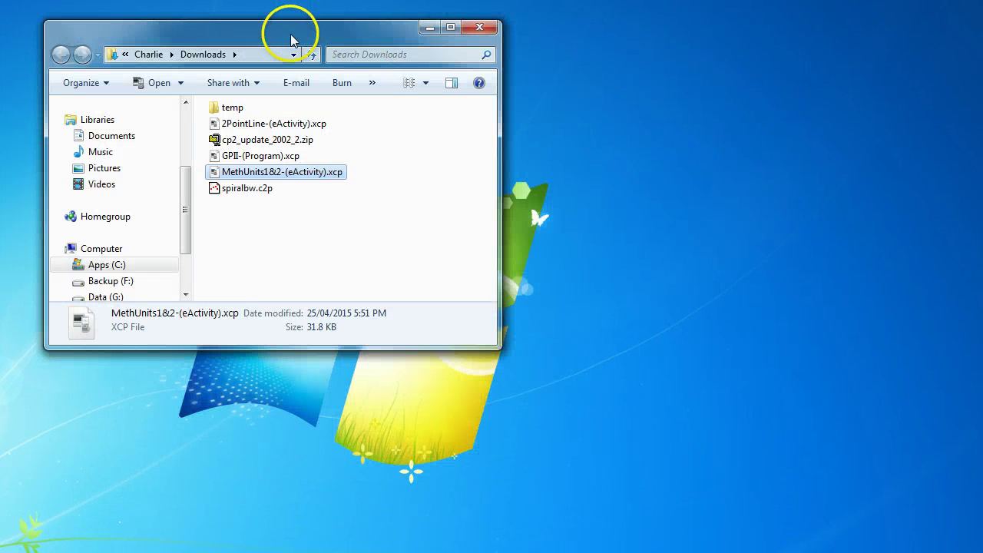
pyautogui.moveTo(292, 38); pyautogui.dragTo(499, 46)
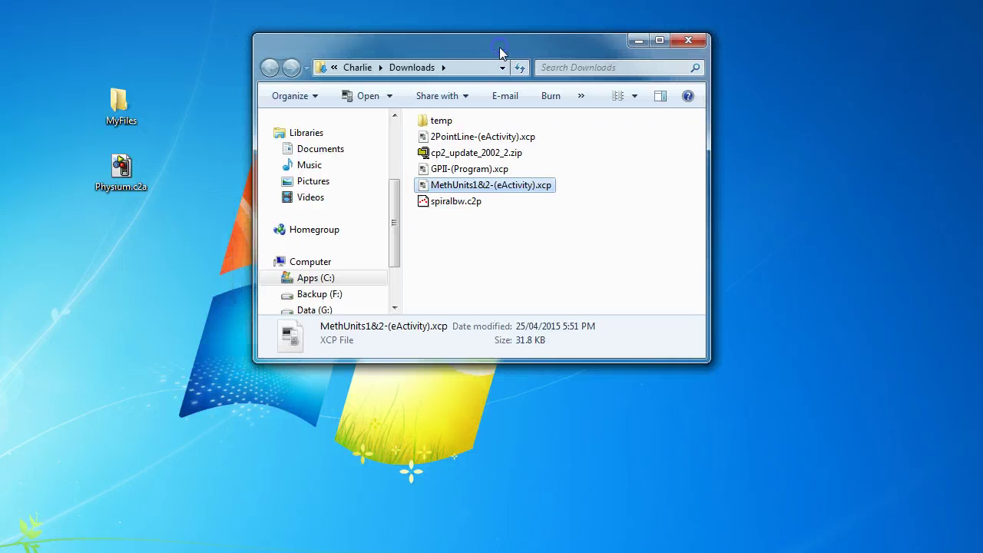
# - Move 2PointLine, GPII, MethUnits1&2 and spiralbw.c2p from Downloads onto the desktop
pyautogui.click(462, 143)
pyautogui.keyDown('ctrl'); pyautogui.click(451, 169); pyautogui.keyUp('ctrl')
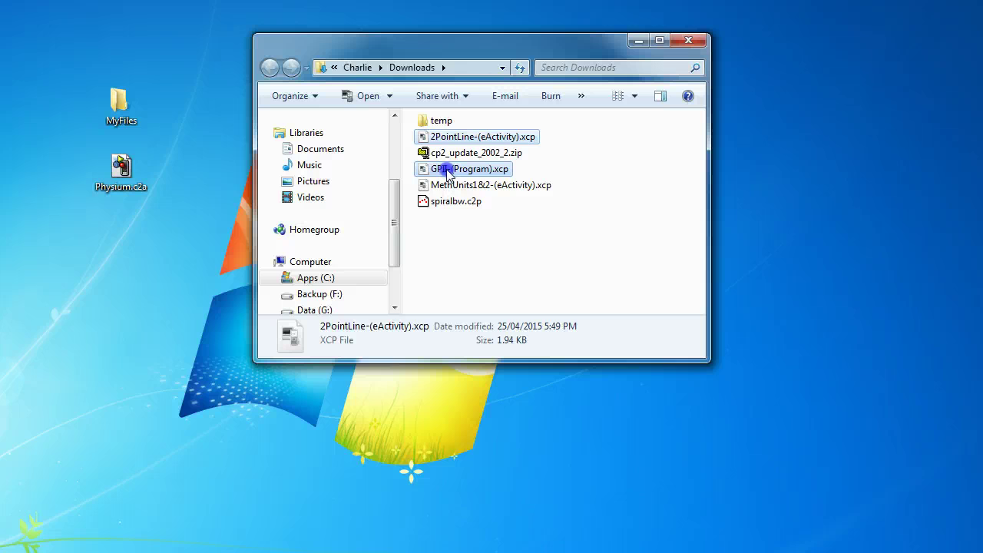
pyautogui.keyDown('ctrl'); pyautogui.click(445, 185); pyautogui.keyUp('ctrl')
pyautogui.keyDown('ctrl'); pyautogui.click(442, 205); pyautogui.keyUp('ctrl')
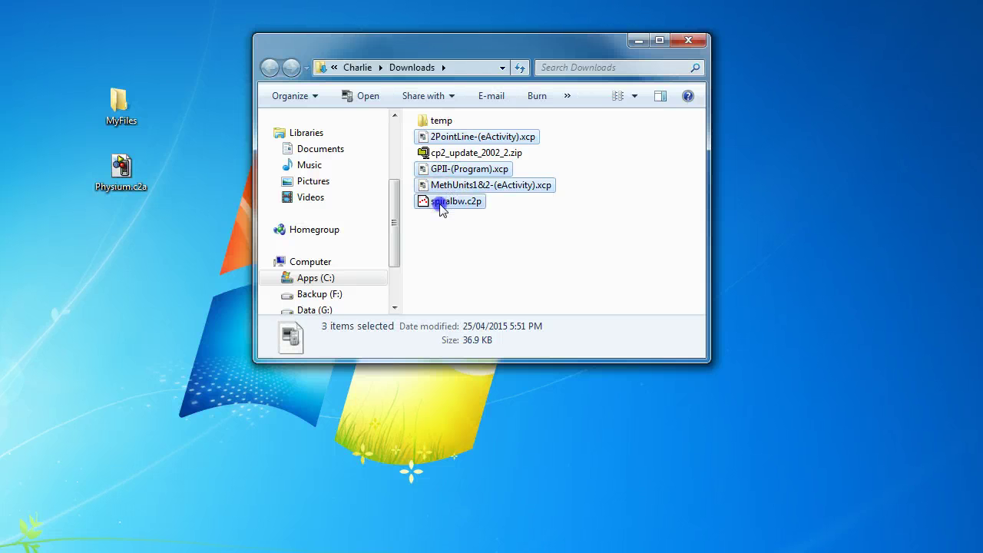
pyautogui.moveTo(329, 198); pyautogui.dragTo(123, 342)
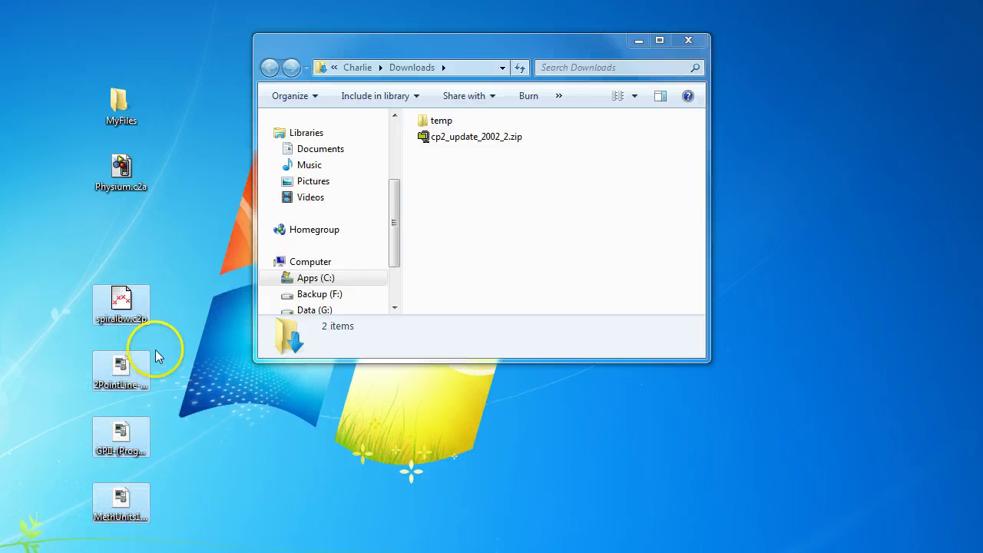
# - Close the Downloads window and select the four downloaded ClassPad files on the desktop
pyautogui.click(688, 40)
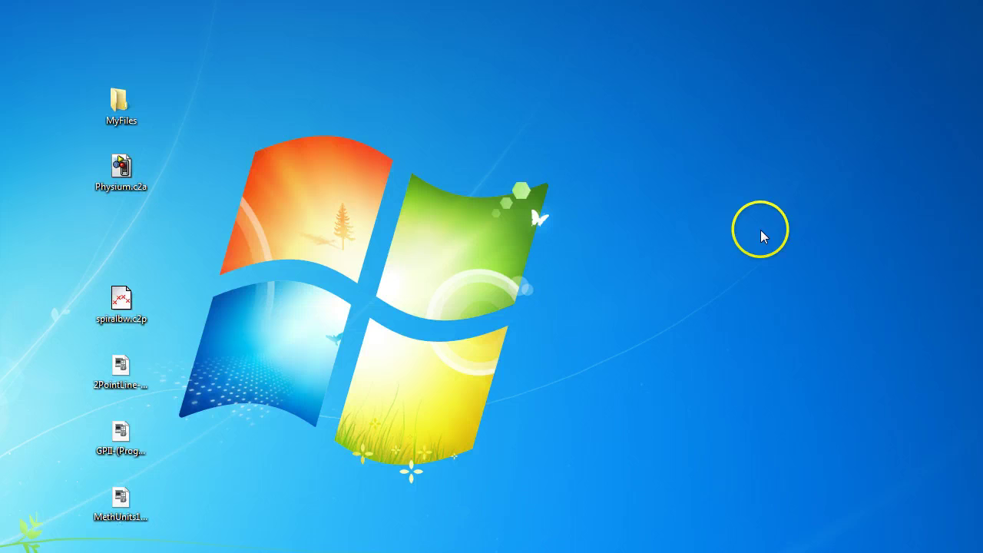
pyautogui.click(113, 164)
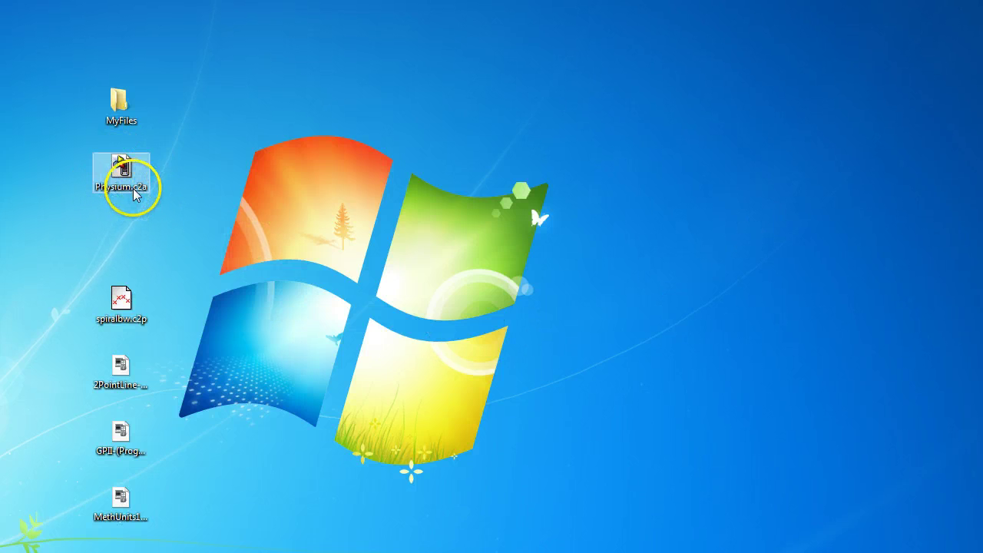
pyautogui.doubleClick(135, 196)
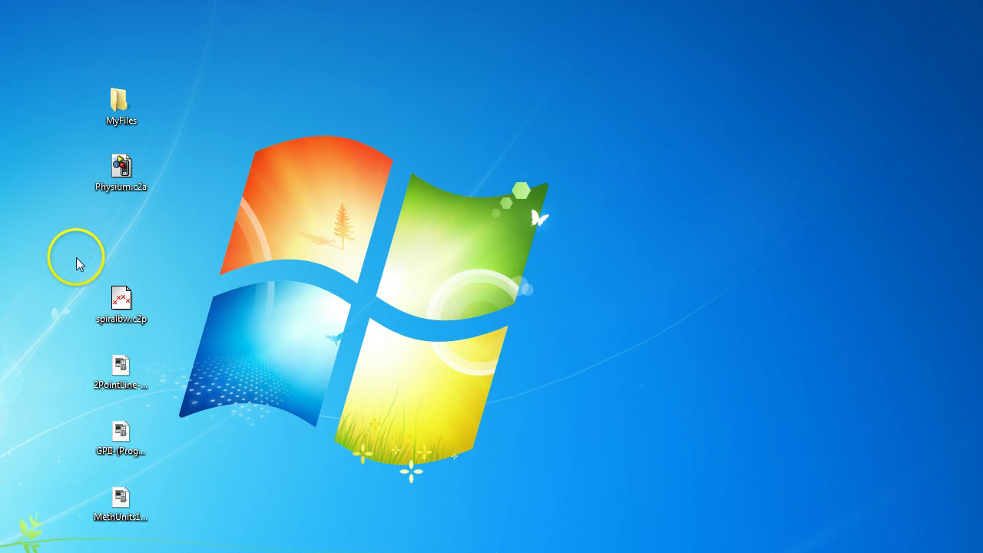
pyautogui.moveTo(76, 412); pyautogui.dragTo(171, 525)
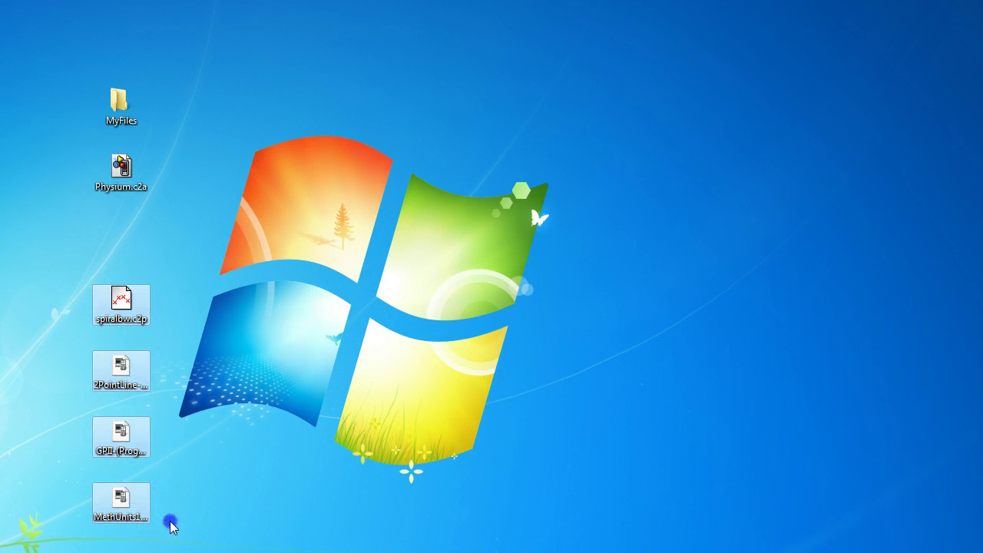
# - Open MyFiles and drag the four ClassPad files from the desktop into it
pyautogui.doubleClick(122, 106)
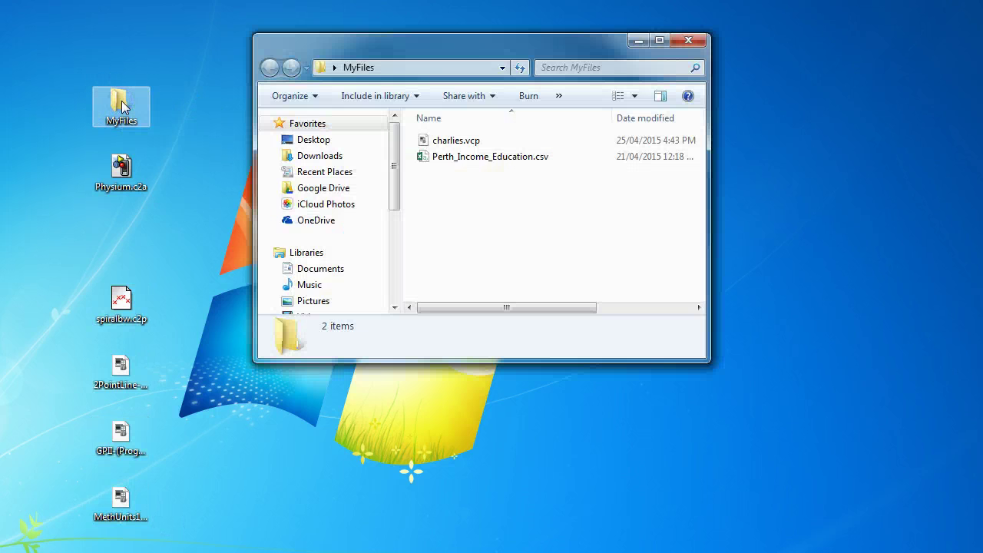
pyautogui.moveTo(74, 271); pyautogui.dragTo(143, 499)
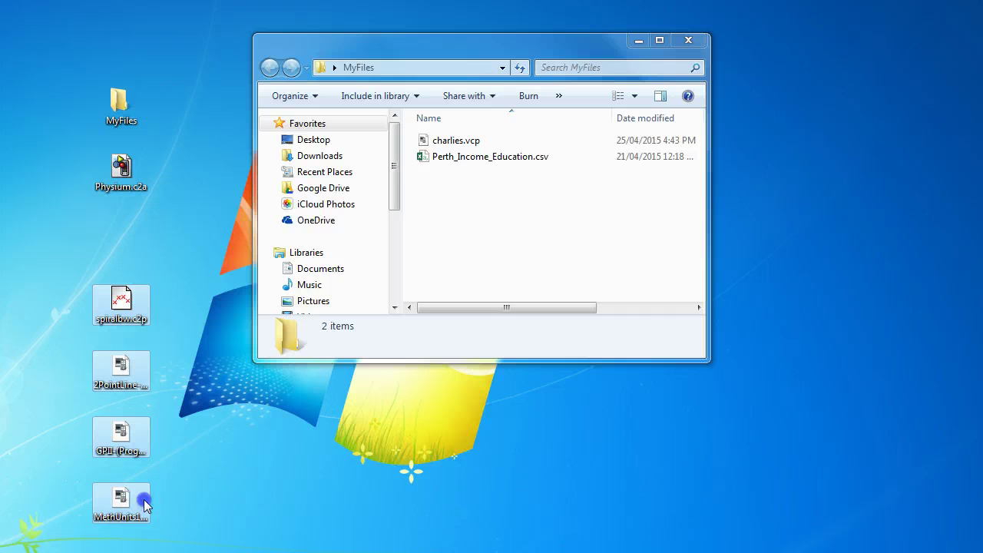
pyautogui.moveTo(123, 298); pyautogui.dragTo(480, 206)
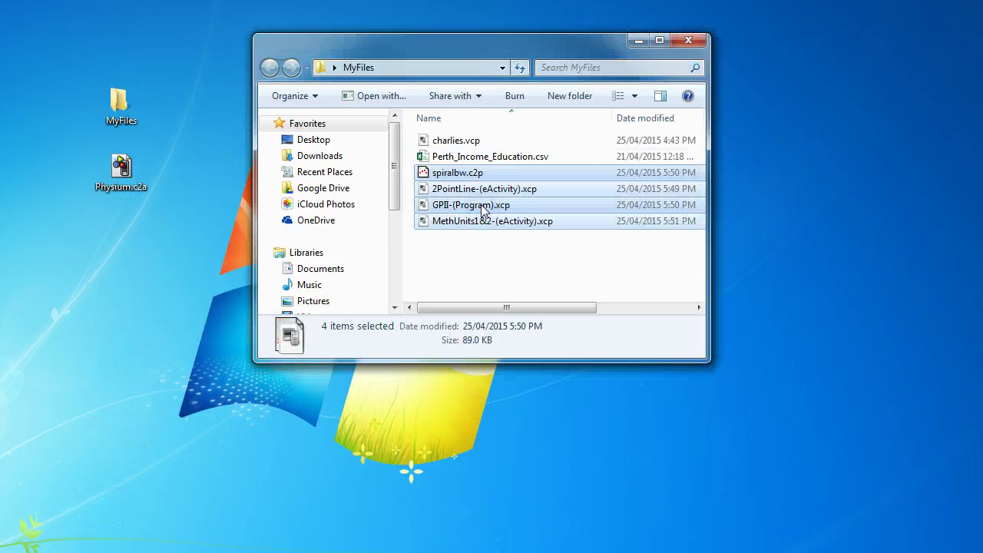
pyautogui.click(481, 157)
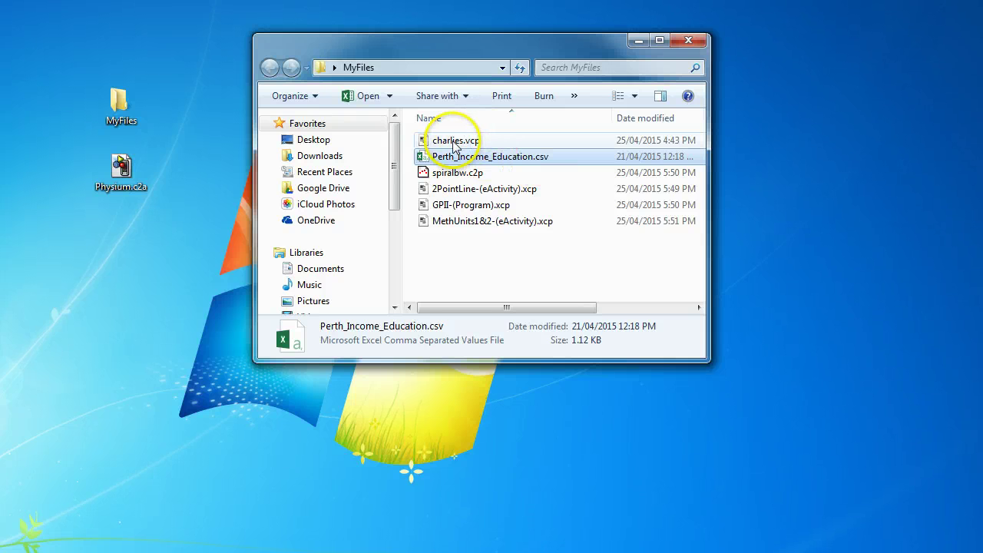
pyautogui.click(453, 141)
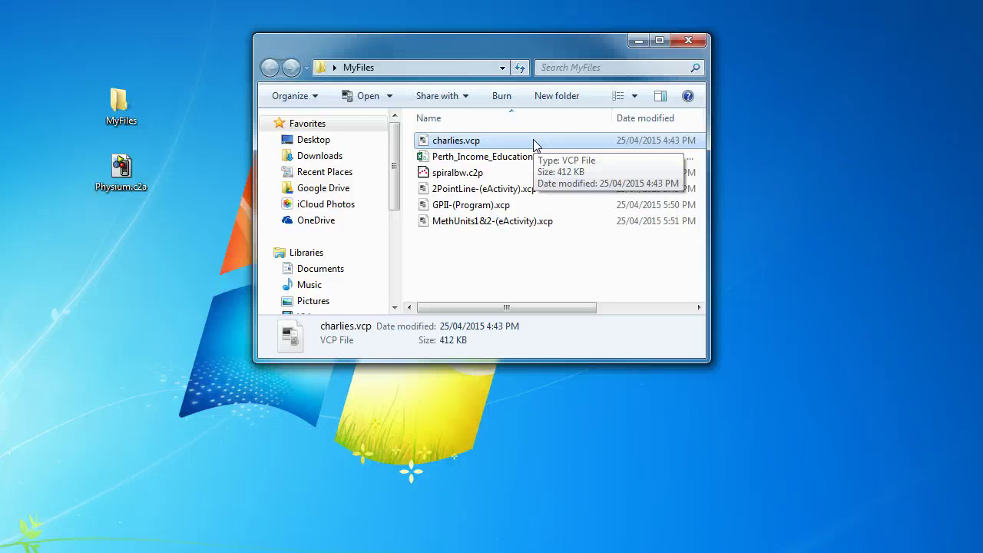
# - Close MyFiles and open the Computer window with Win+E, showing drives C:, F: and G:
pyautogui.click(688, 40)
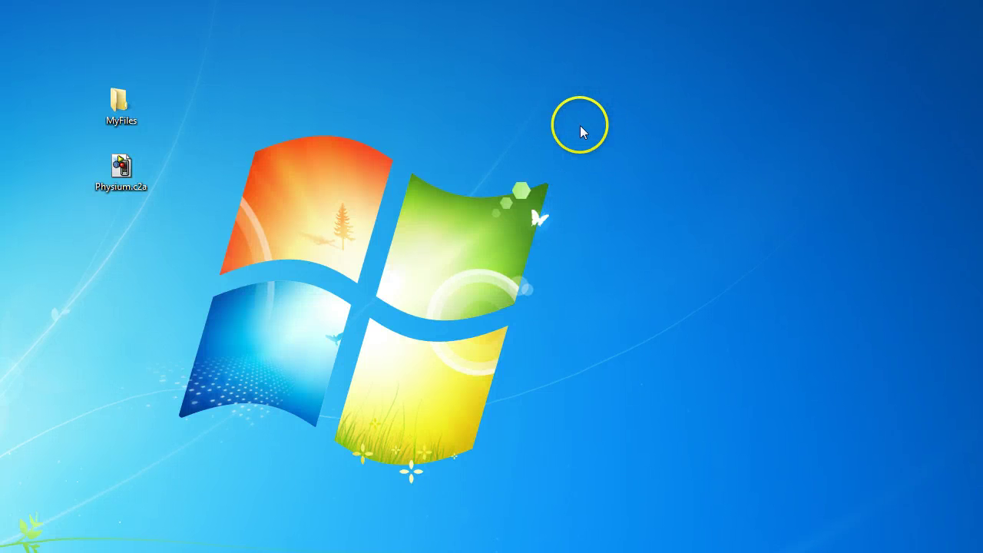
pyautogui.press('super+e')
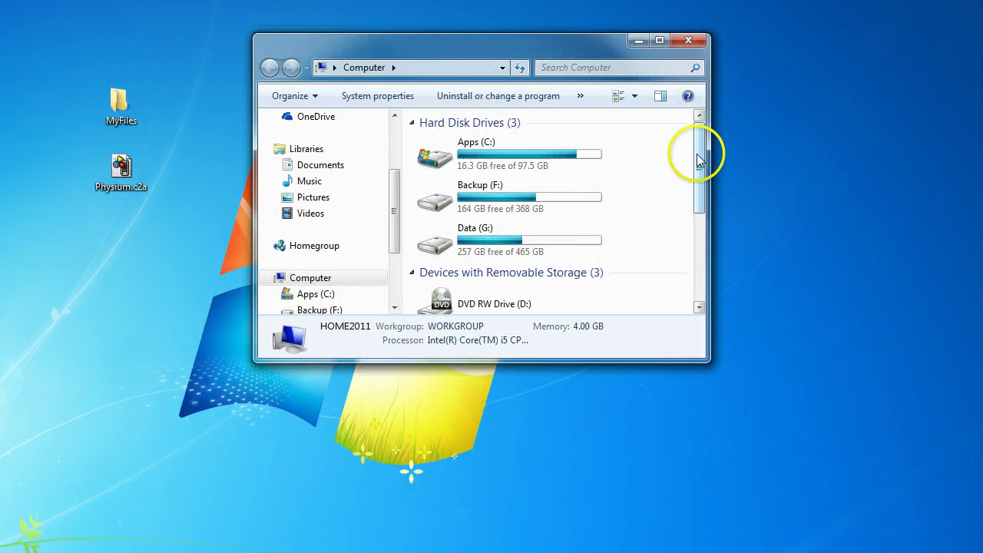
# - Open Removable Disk (H:) and copy MyFiles and Physium.c2a from the desktop onto it
pyautogui.moveTo(700, 149); pyautogui.dragTo(701, 224)
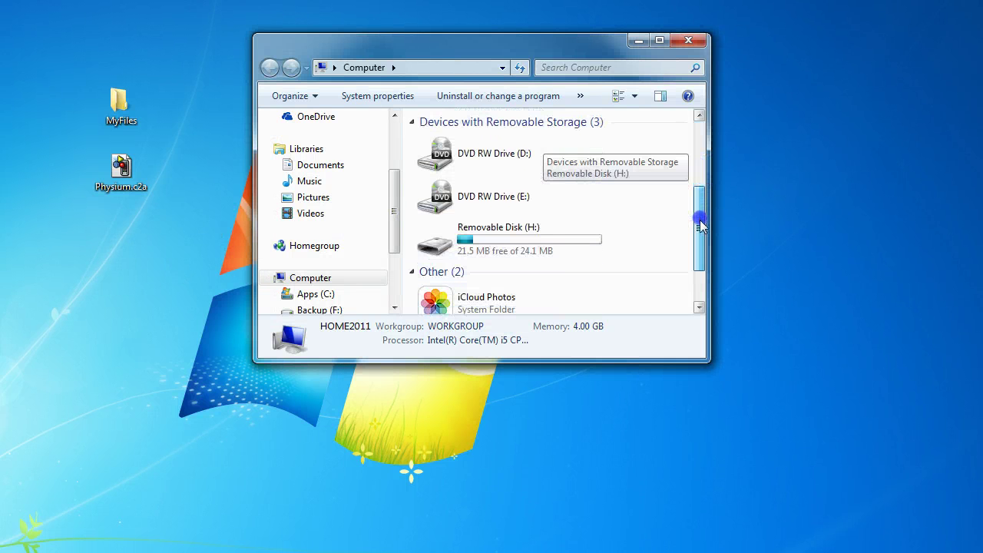
pyautogui.doubleClick(470, 241)
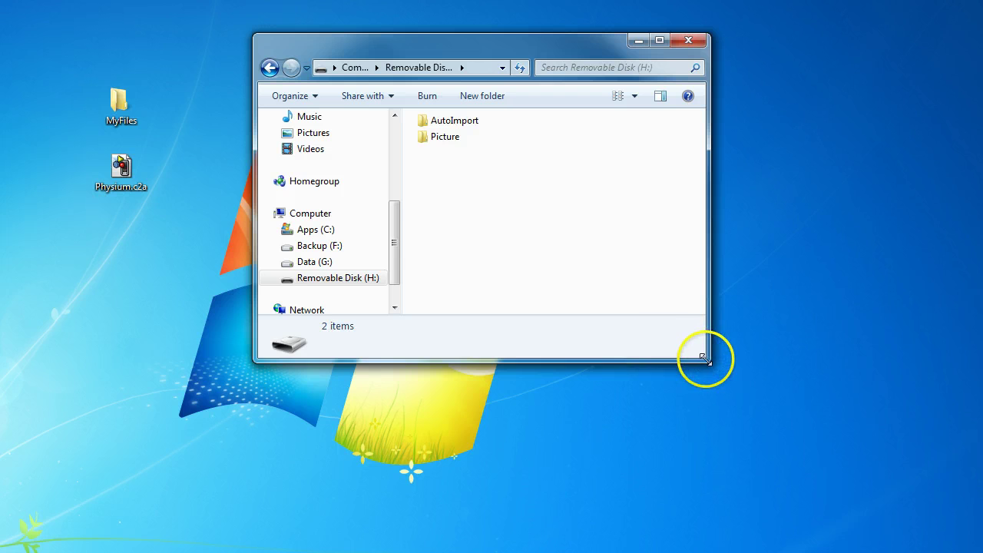
pyautogui.moveTo(702, 357); pyautogui.dragTo(841, 425)
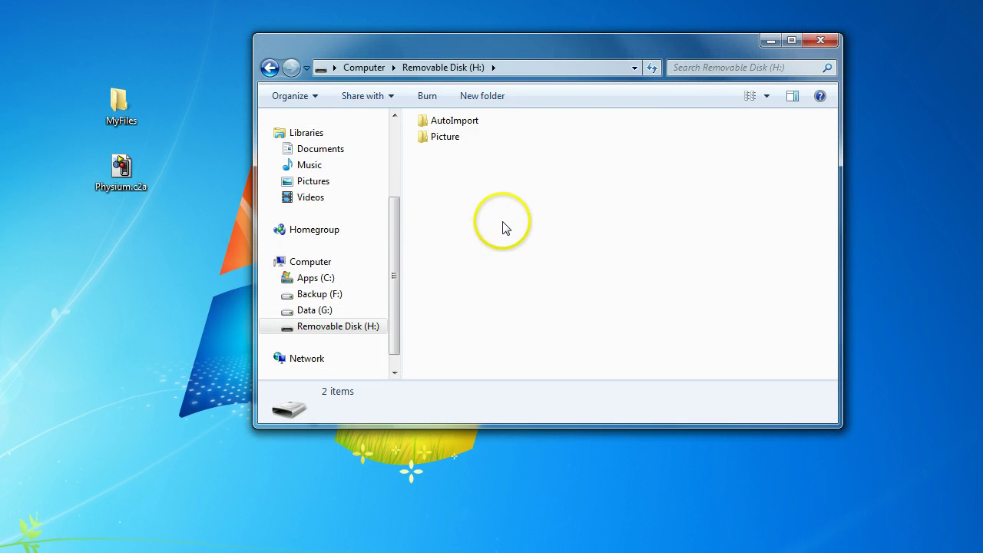
pyautogui.moveTo(500, 39); pyautogui.dragTo(490, 58)
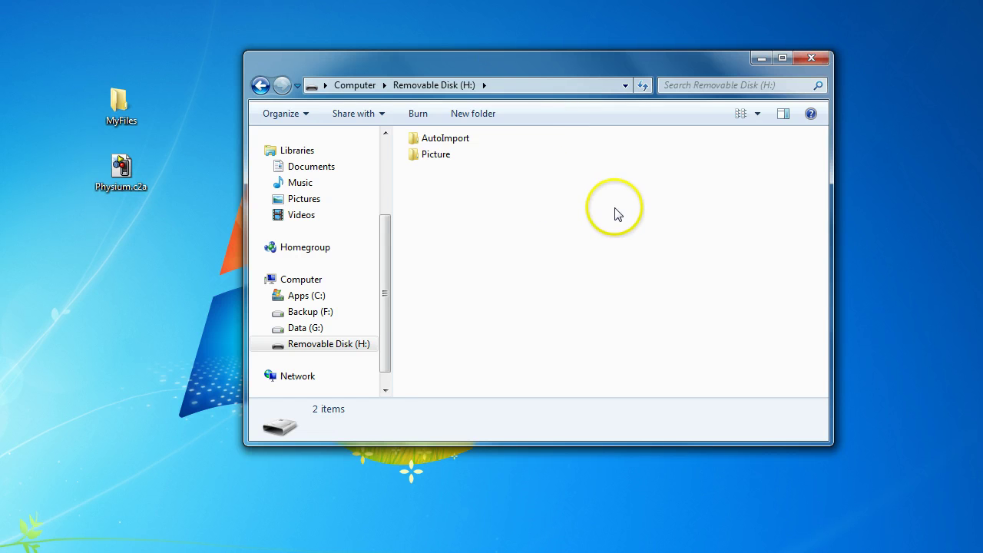
pyautogui.moveTo(76, 51); pyautogui.dragTo(173, 219)
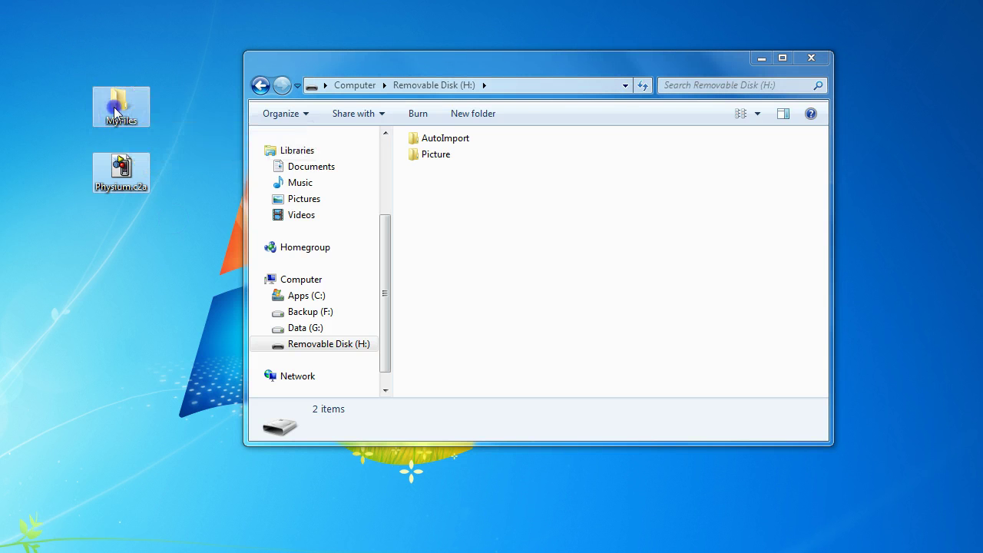
pyautogui.moveTo(120, 102); pyautogui.dragTo(499, 246)
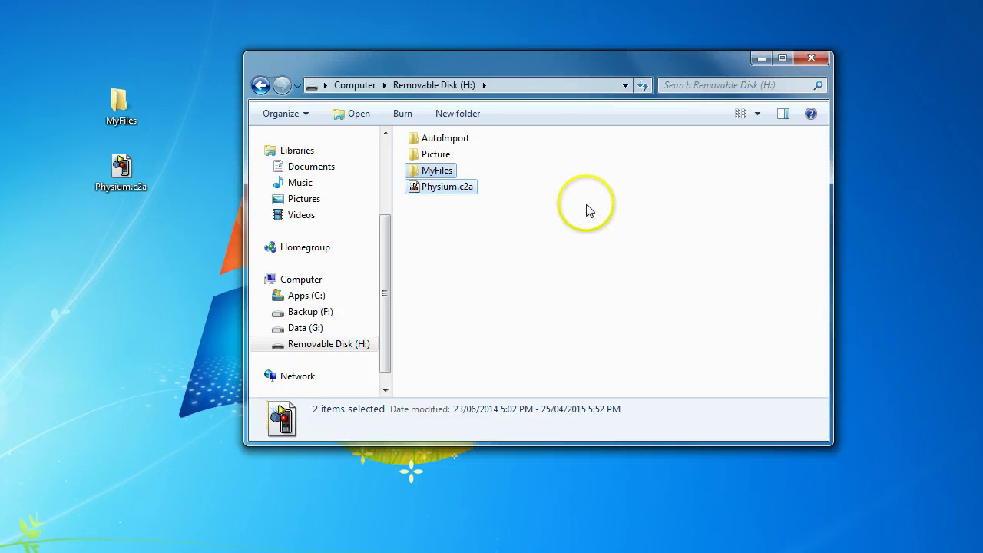
# - Close the H: window and swipe the ClassPad menu to page 2, where Physium appears
pyautogui.click(811, 57)
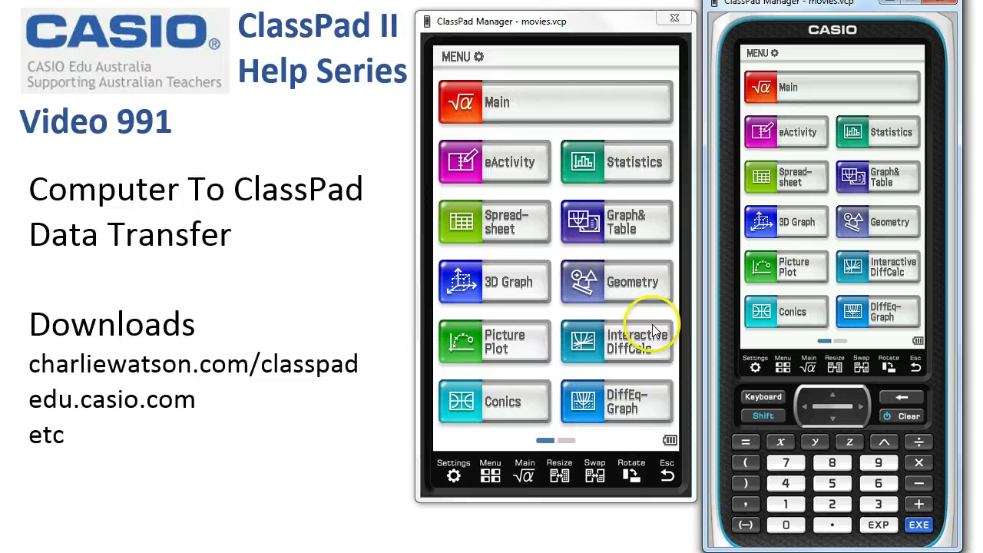
pyautogui.moveTo(655, 330); pyautogui.dragTo(441, 304)
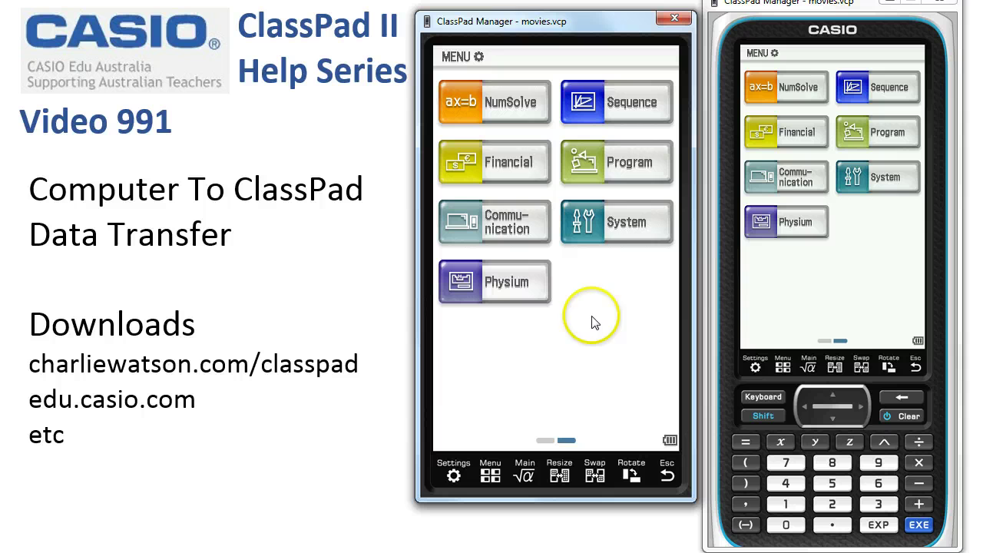
# - From System, open View Storage & Import and browse into the \MyFiles folder
pyautogui.click(604, 222)
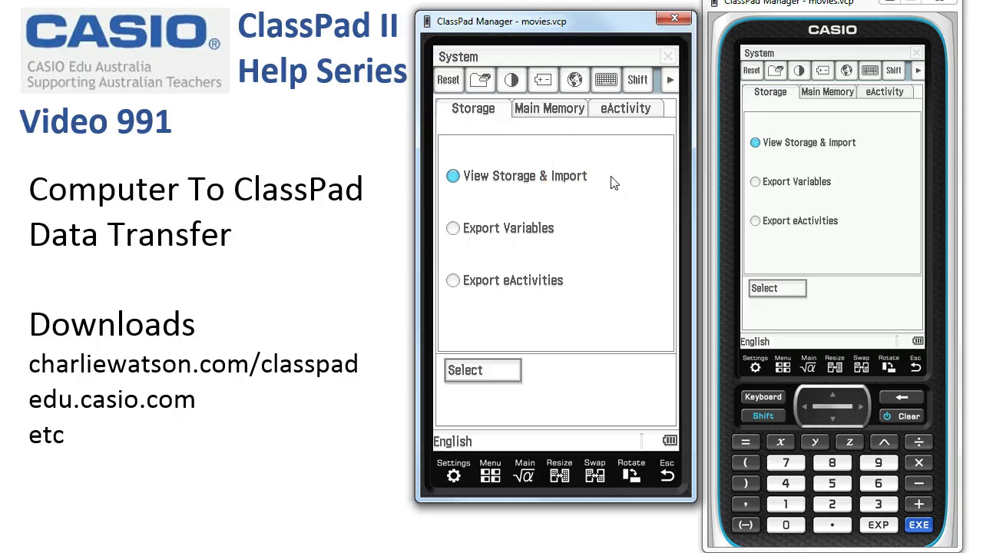
pyautogui.click(484, 371)
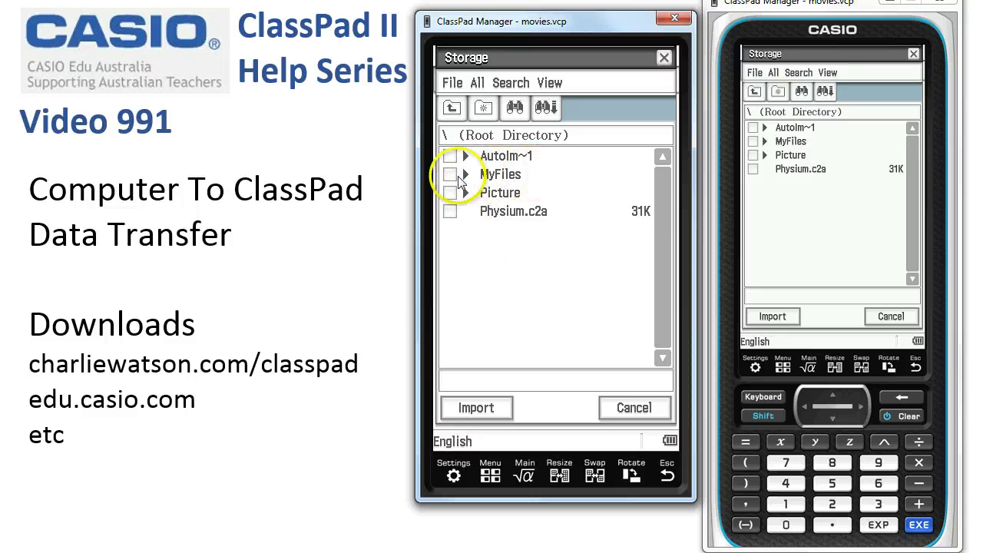
pyautogui.click(497, 219)
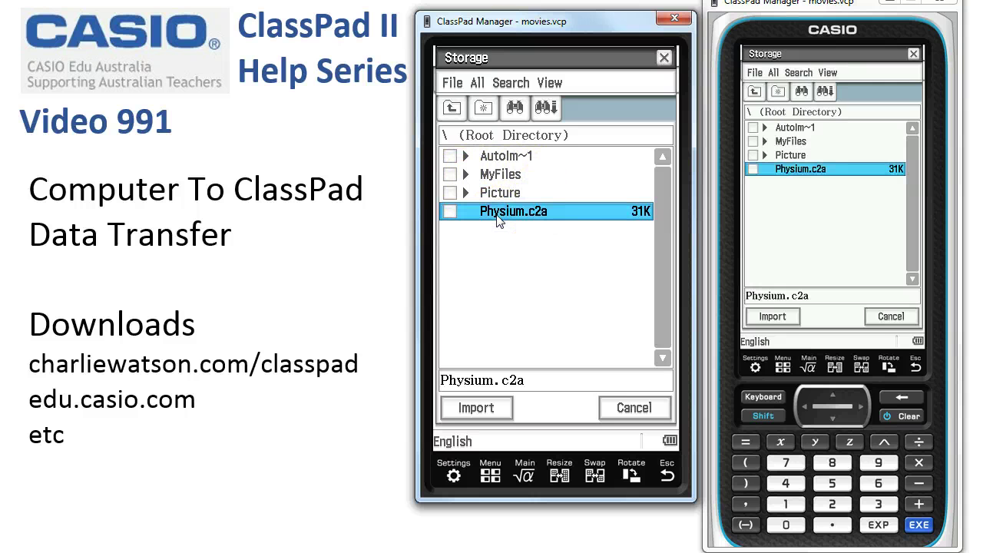
pyautogui.click(470, 175)
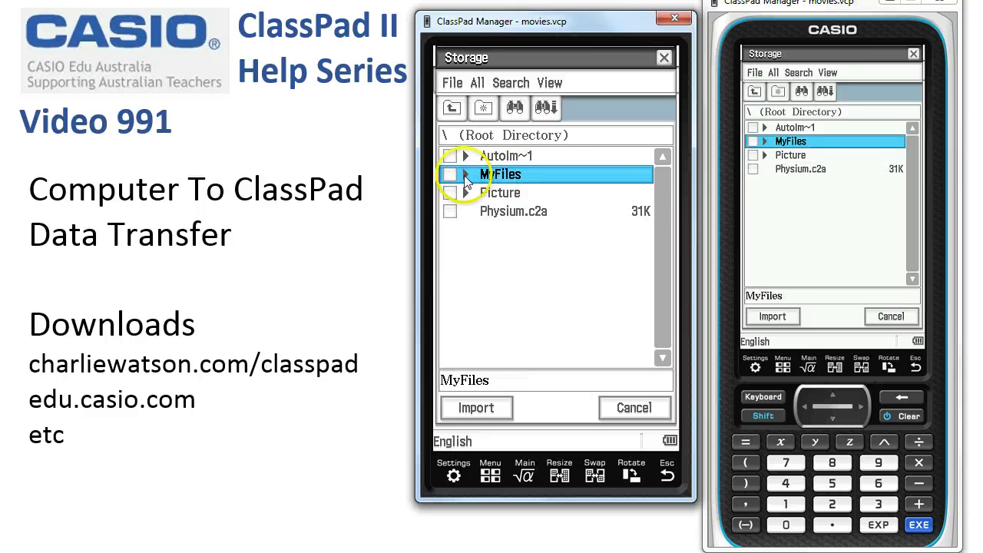
pyautogui.click(488, 175)
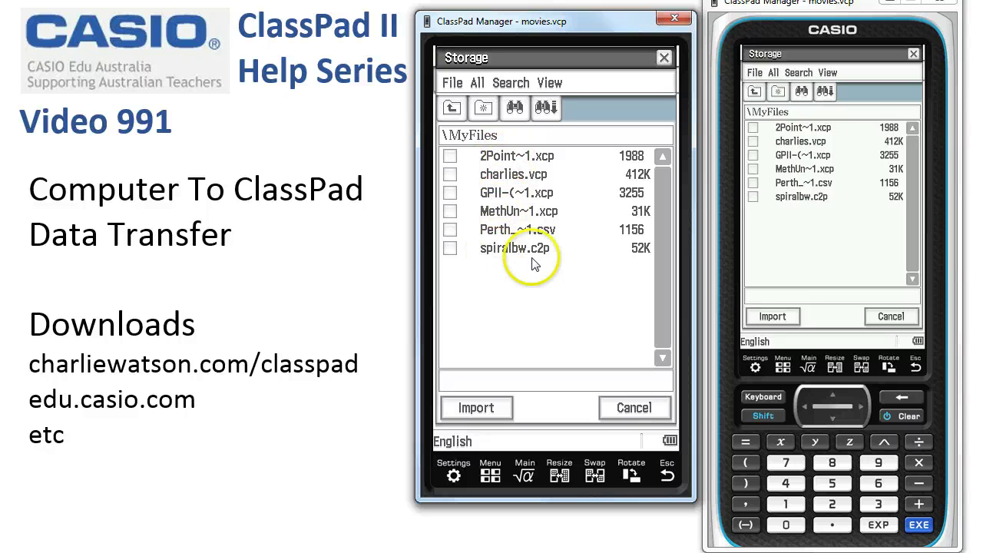
# - Check the full file names, then tick 2Point~1.xcp, GPII-(~1.xcp and MethUn~1.xcp for import
pyautogui.click(518, 157)
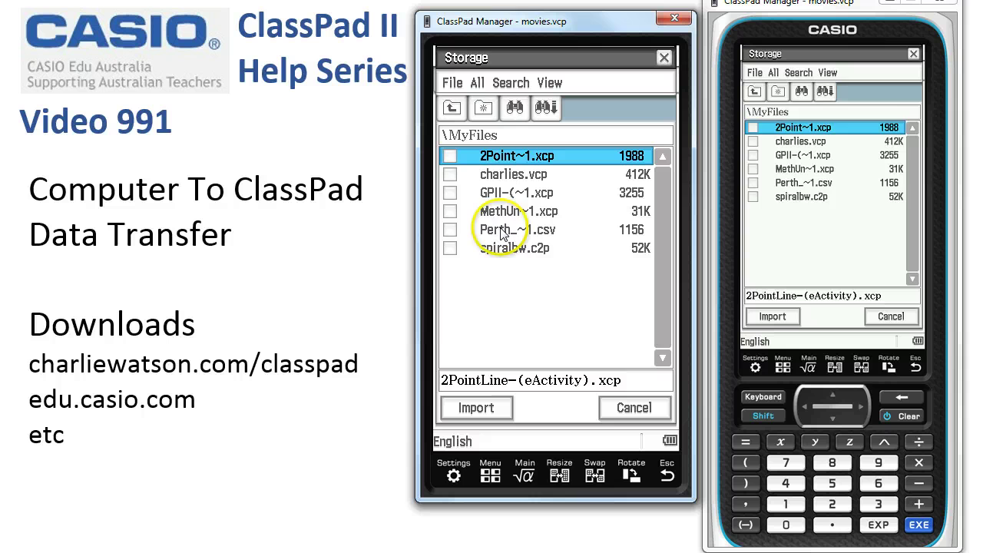
pyautogui.click(496, 251)
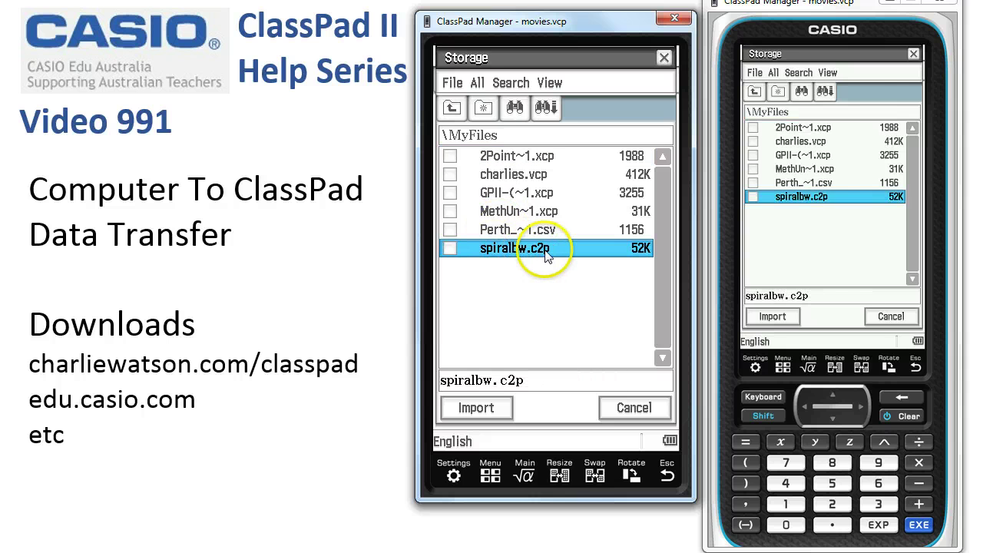
pyautogui.click(499, 197)
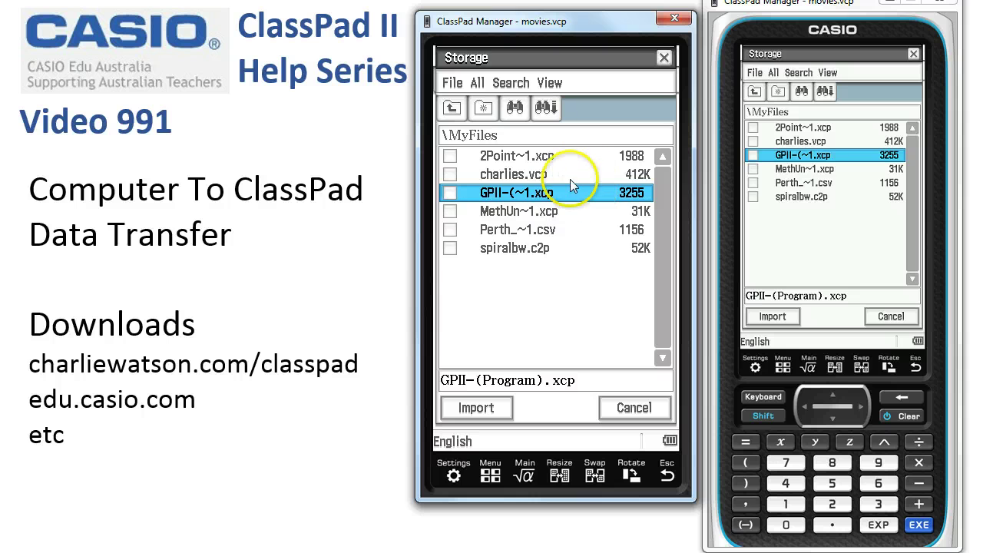
pyautogui.click(452, 157)
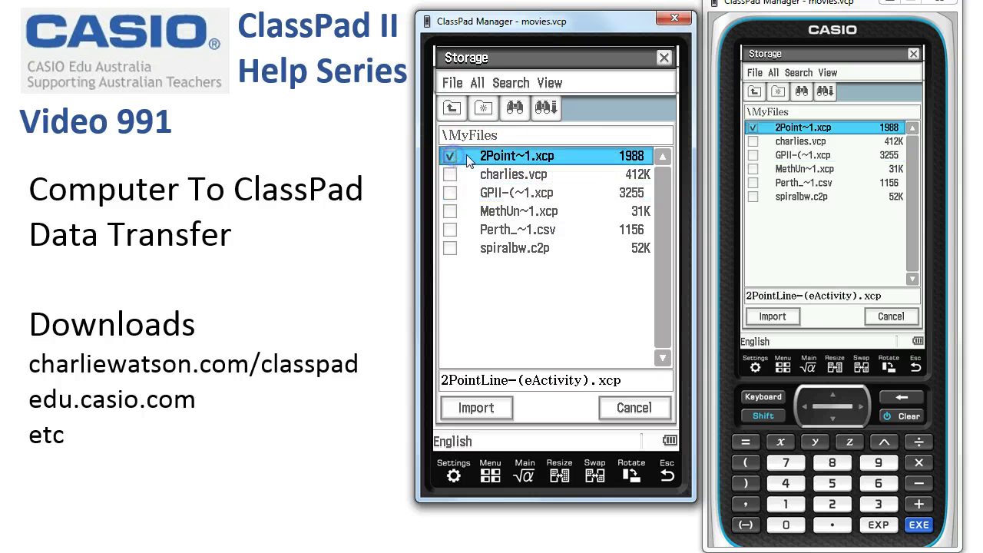
pyautogui.click(451, 194)
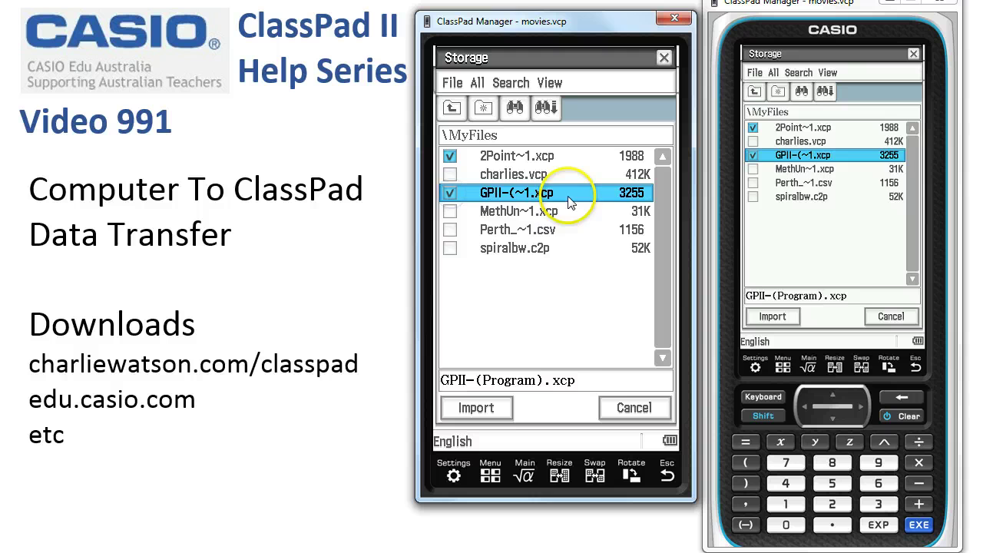
pyautogui.click(449, 213)
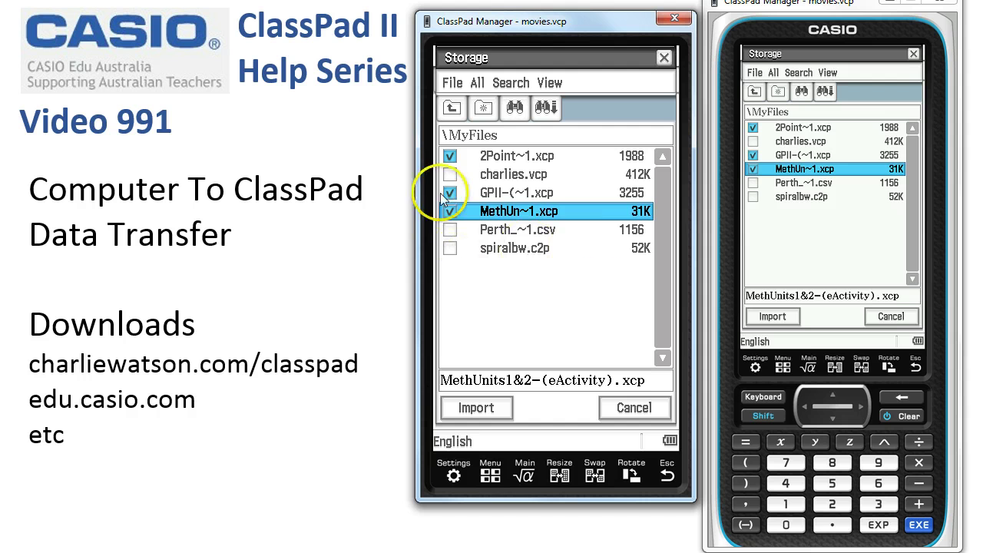
# - Import the ticked files into the main folder, skipping the GPII overwrite, and acknowledge completion
pyautogui.click(465, 413)
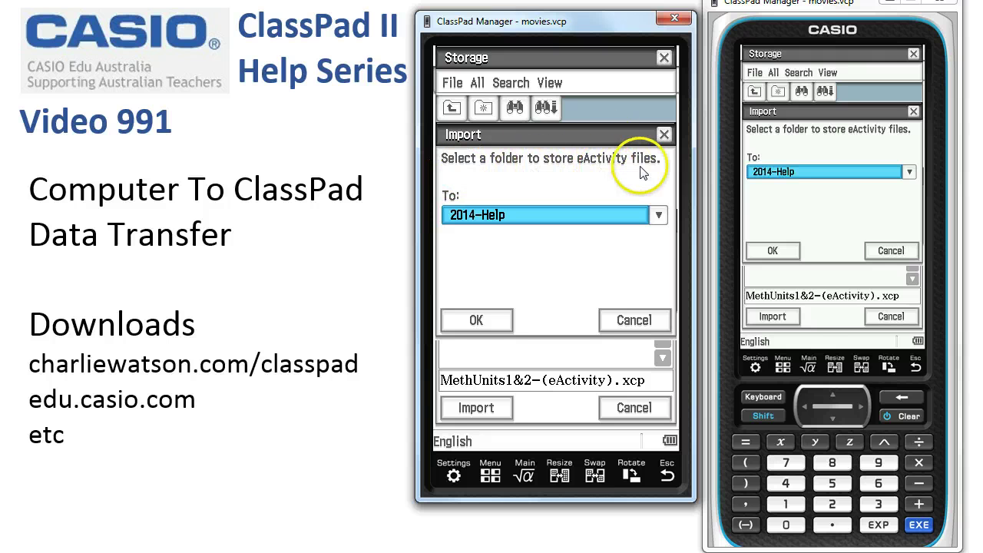
pyautogui.click(657, 217)
pyautogui.click(470, 277)
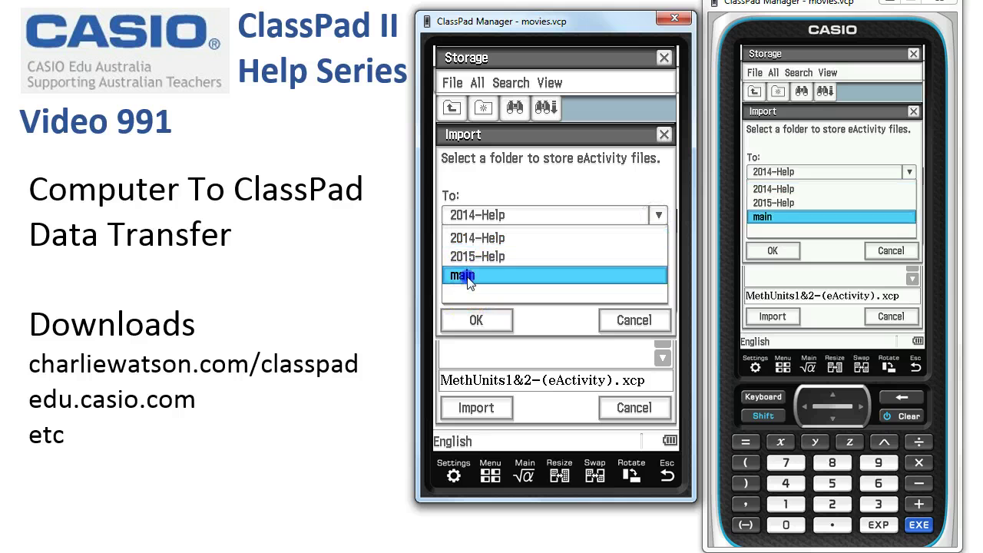
pyautogui.click(474, 321)
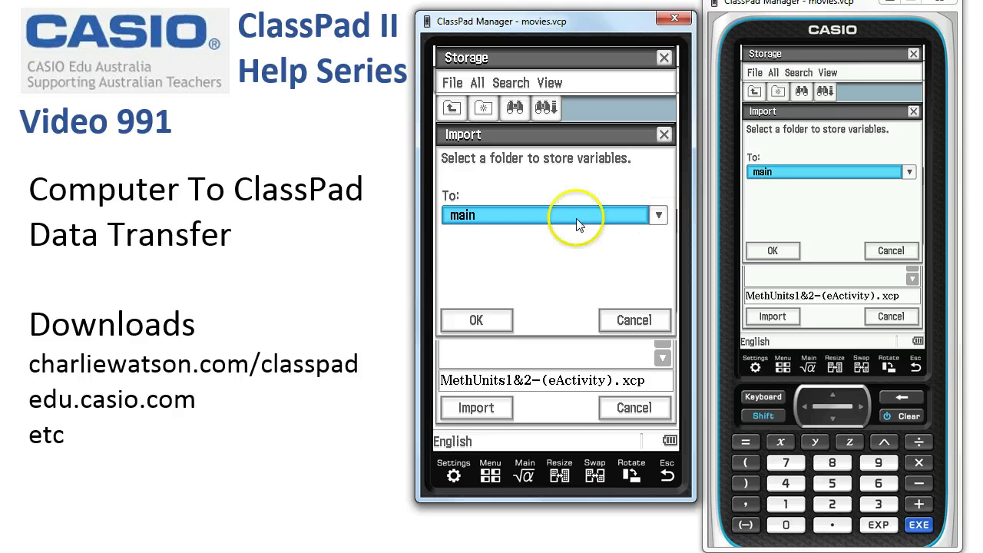
pyautogui.click(473, 323)
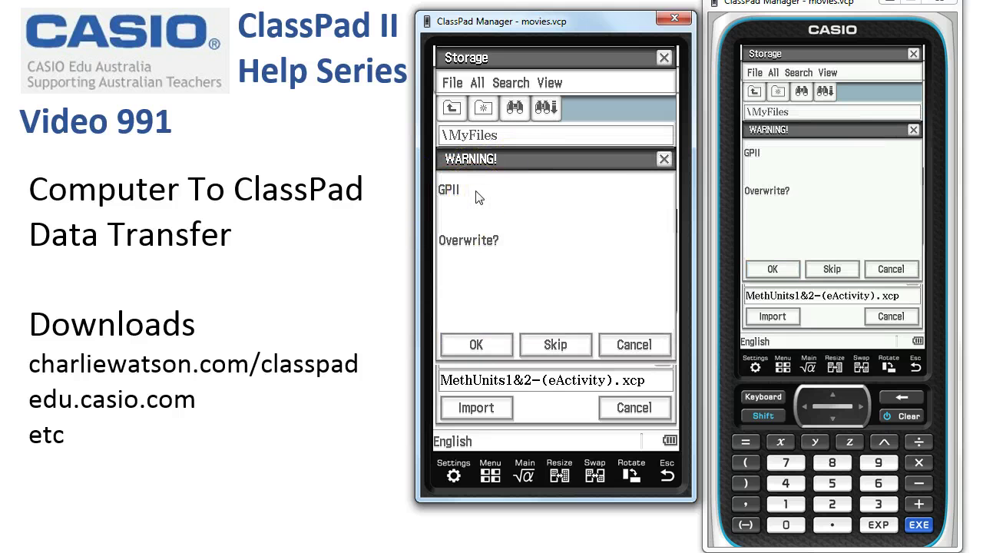
pyautogui.click(555, 345)
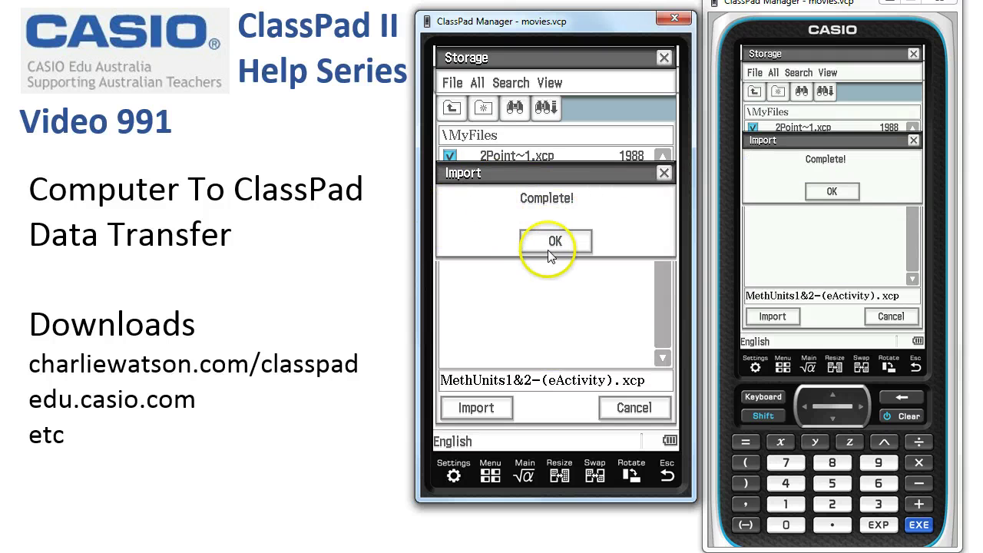
pyautogui.click(550, 247)
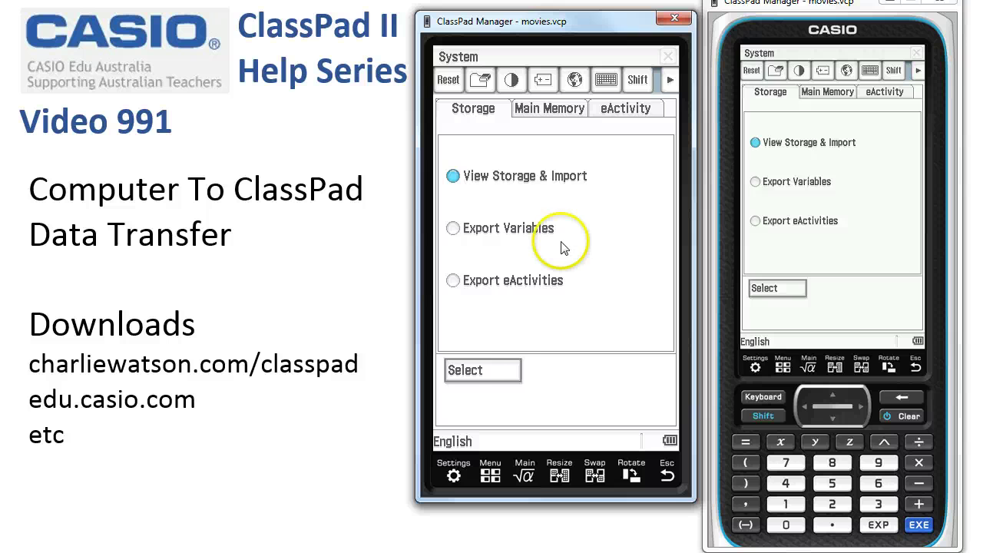
# - Open Physium's Periodic Table and display niobium (Nb), atomic weight 92.90638
pyautogui.click(491, 475)
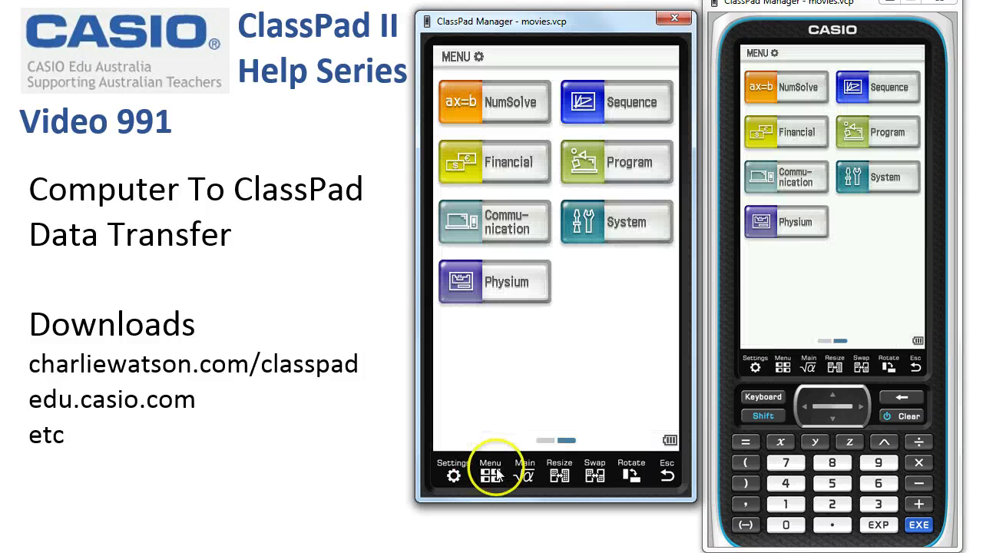
pyautogui.click(503, 289)
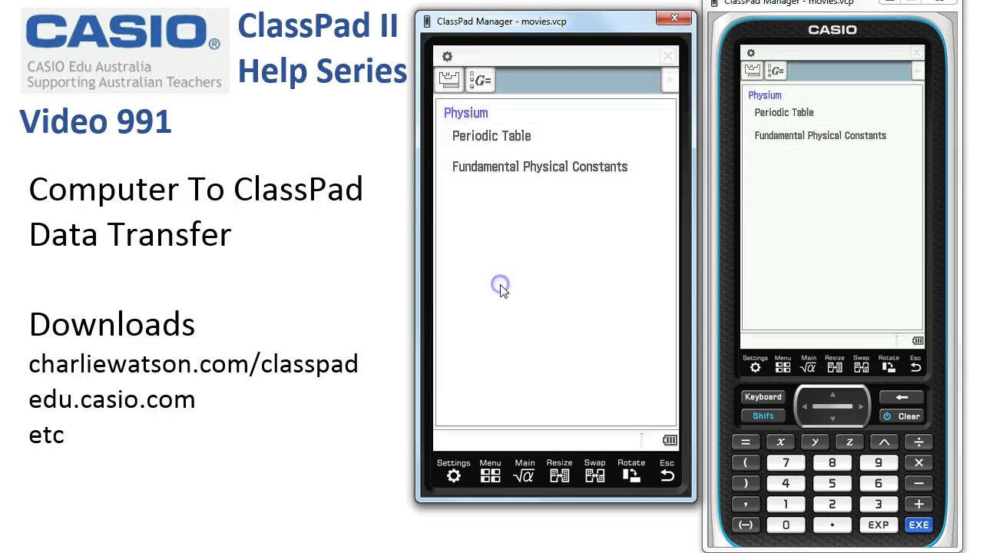
pyautogui.click(449, 79)
pyautogui.click(448, 143)
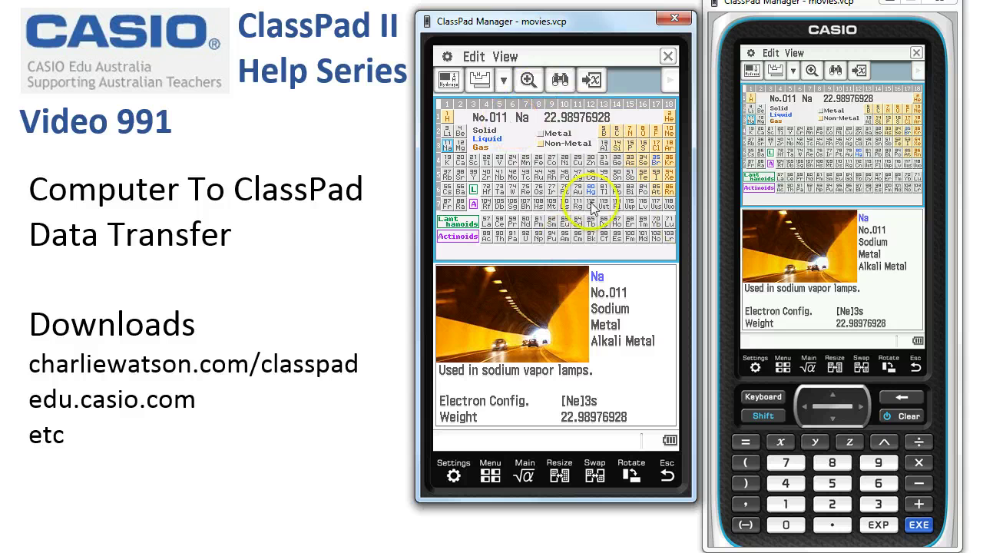
pyautogui.click(497, 175)
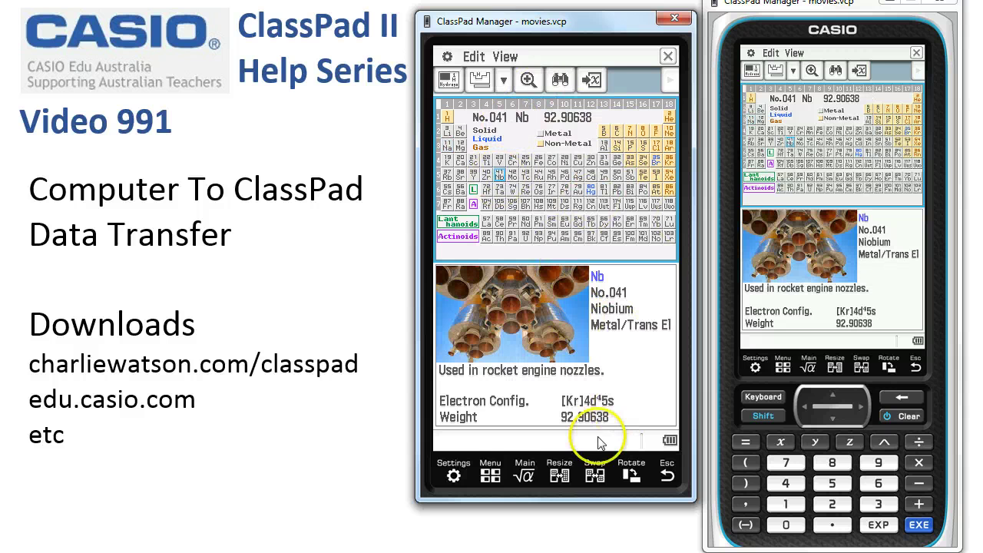
# - Select GPII from the Program Loader's Name list, then go back to the app menu
pyautogui.click(490, 475)
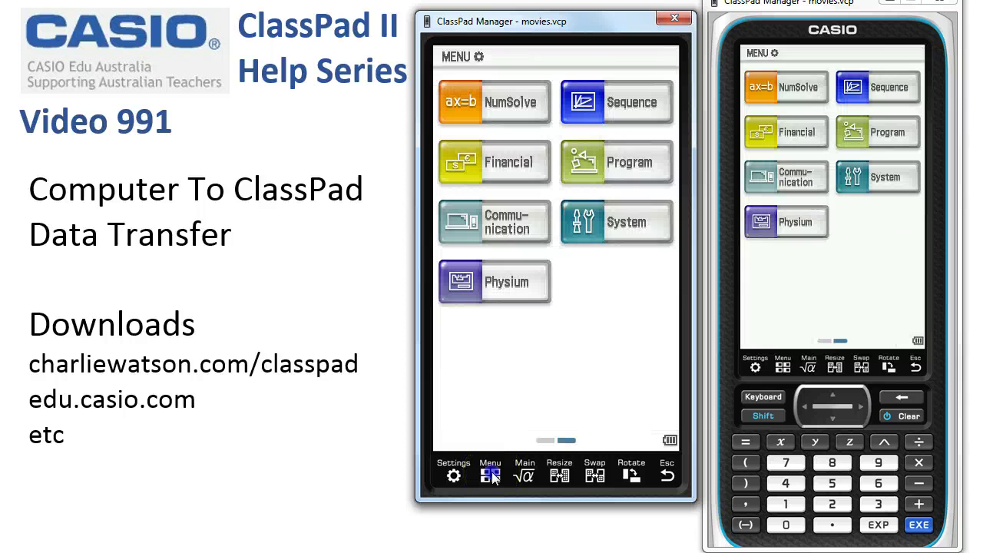
pyautogui.click(605, 163)
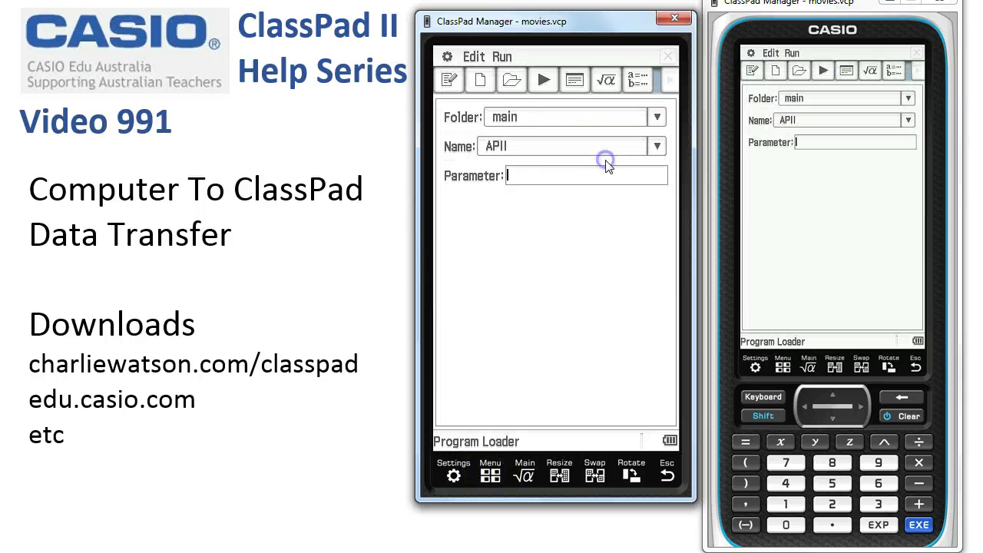
pyautogui.click(657, 146)
pyautogui.click(506, 190)
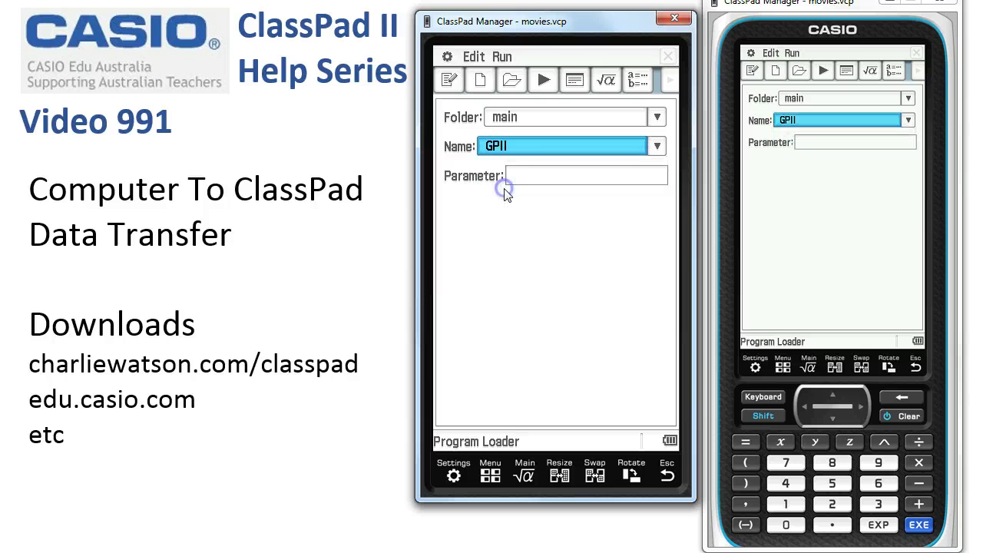
pyautogui.click(490, 473)
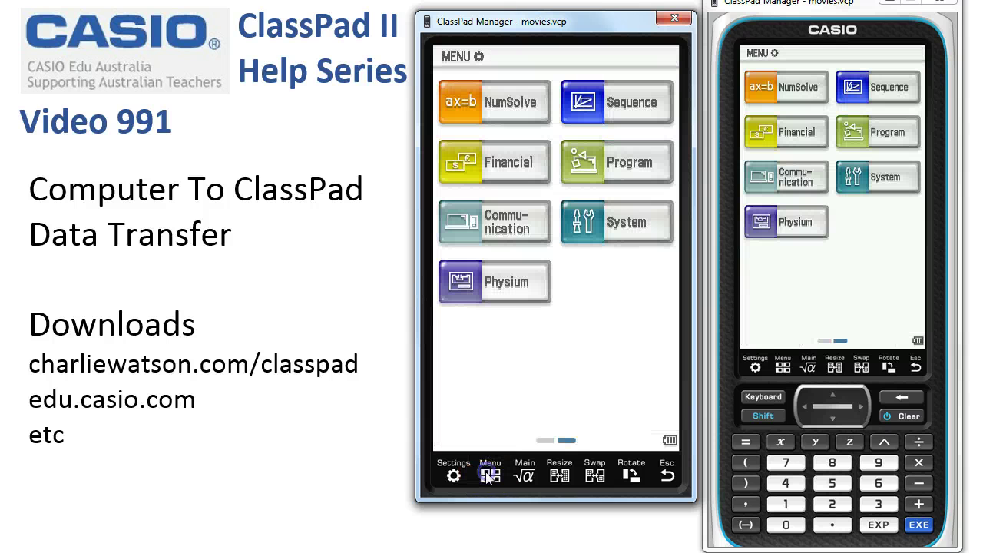
# - Open the imported 2PointLine eActivity, view its gradient 2 result, and return to the menu
pyautogui.click(545, 440)
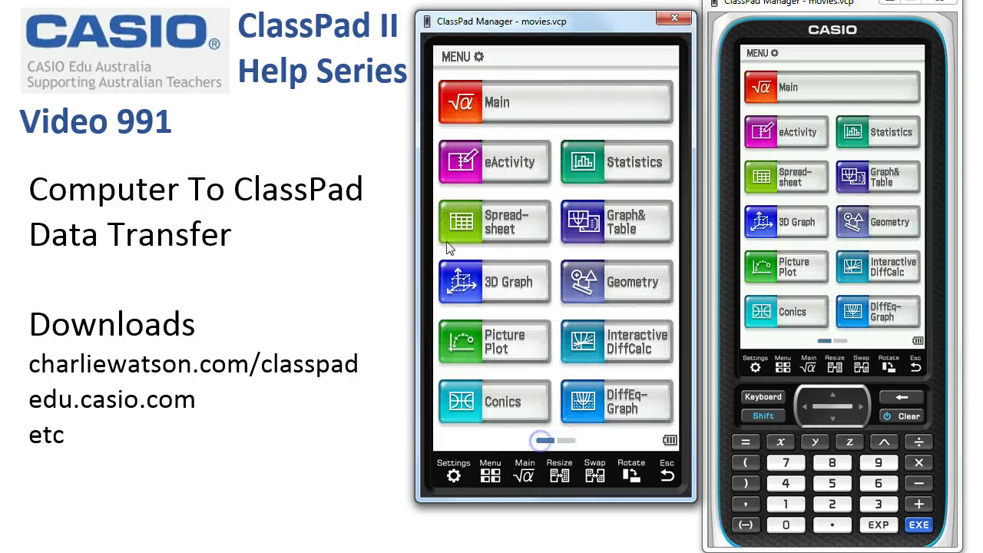
pyautogui.click(489, 170)
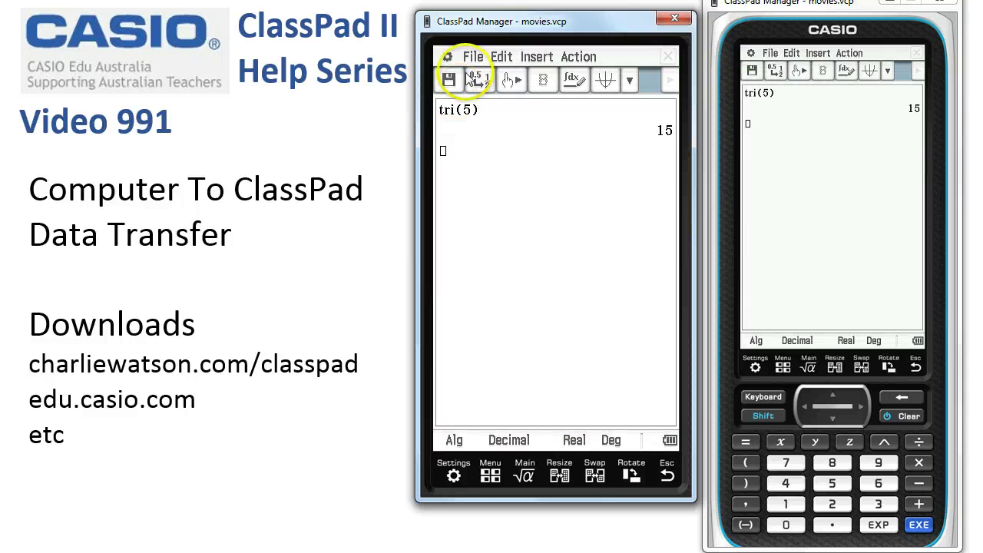
pyautogui.click(475, 58)
pyautogui.click(476, 96)
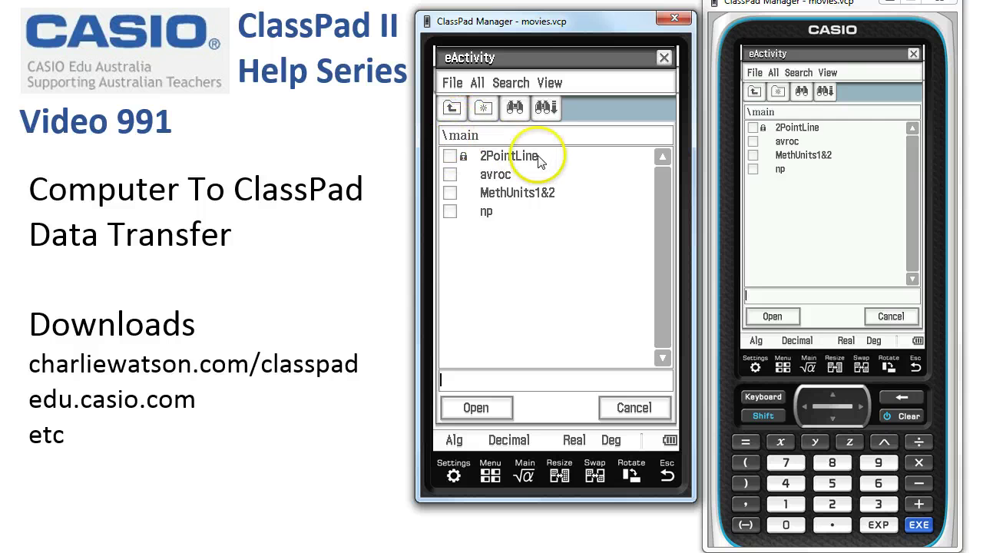
pyautogui.click(496, 159)
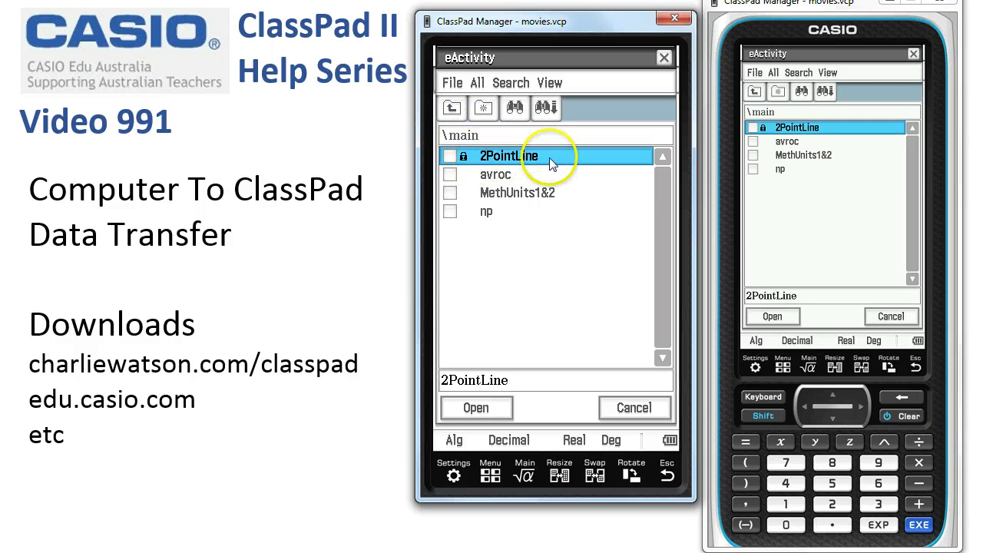
pyautogui.click(475, 407)
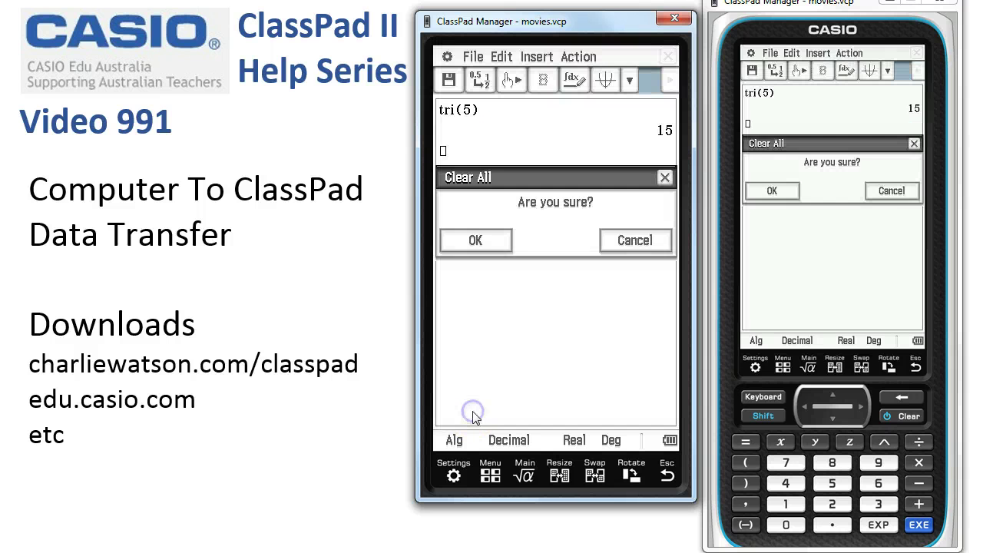
pyautogui.click(474, 241)
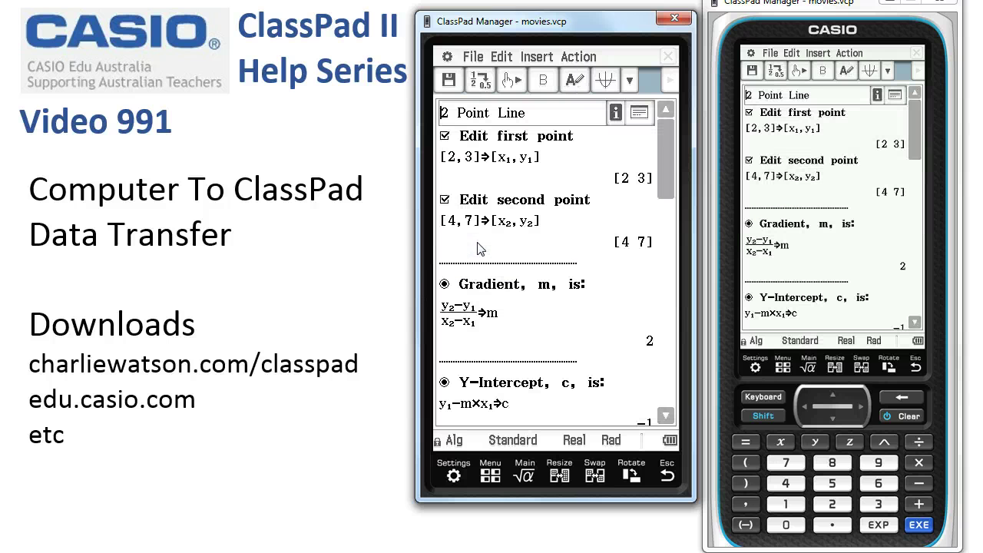
pyautogui.click(458, 117)
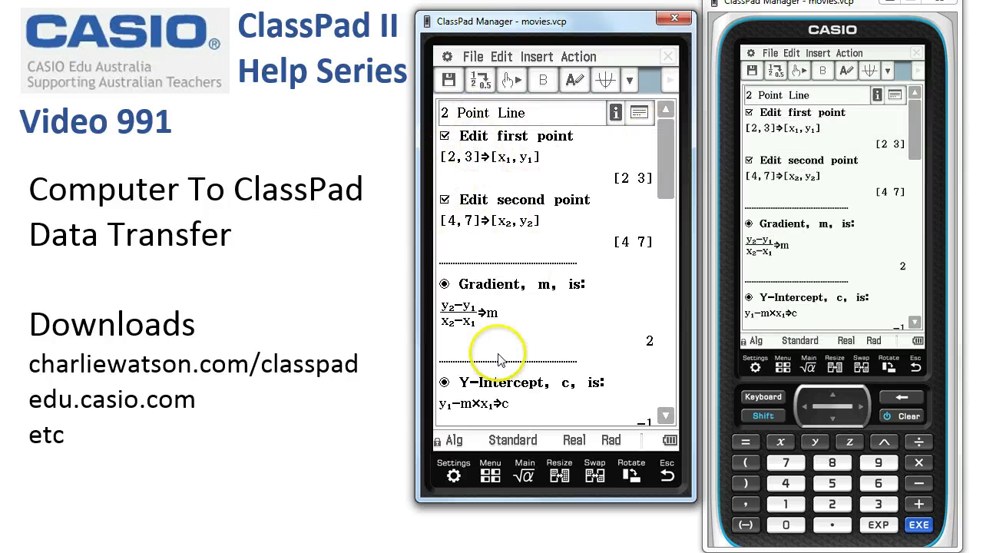
pyautogui.click(491, 476)
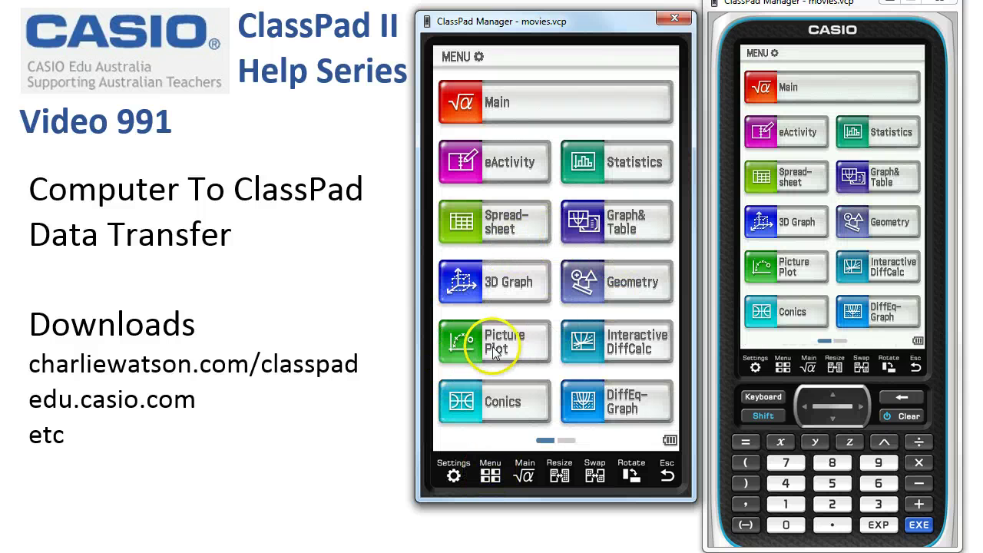
# - Load spiralbw.c2p from the MyFiles folder into Picture Plot, clearing the current picture
pyautogui.click(494, 353)
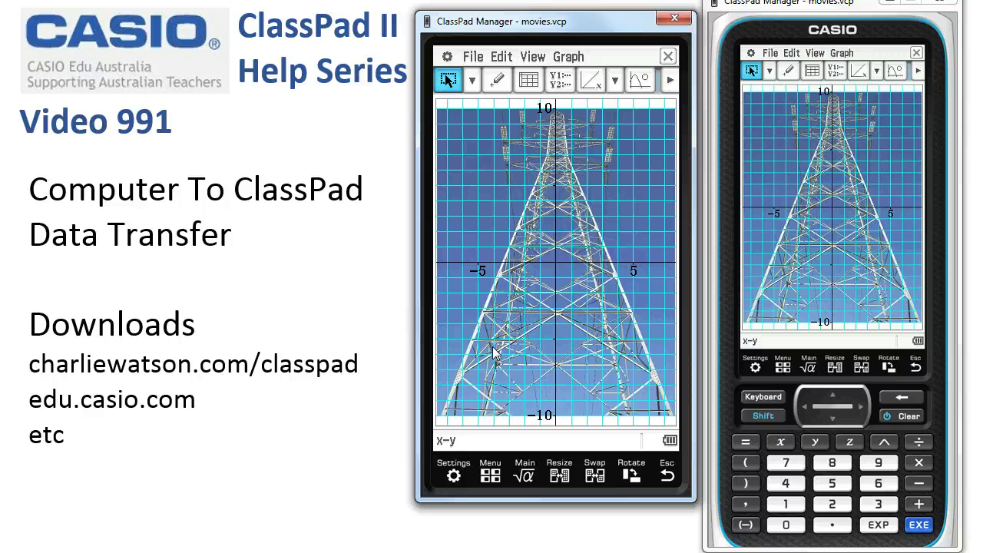
pyautogui.click(473, 57)
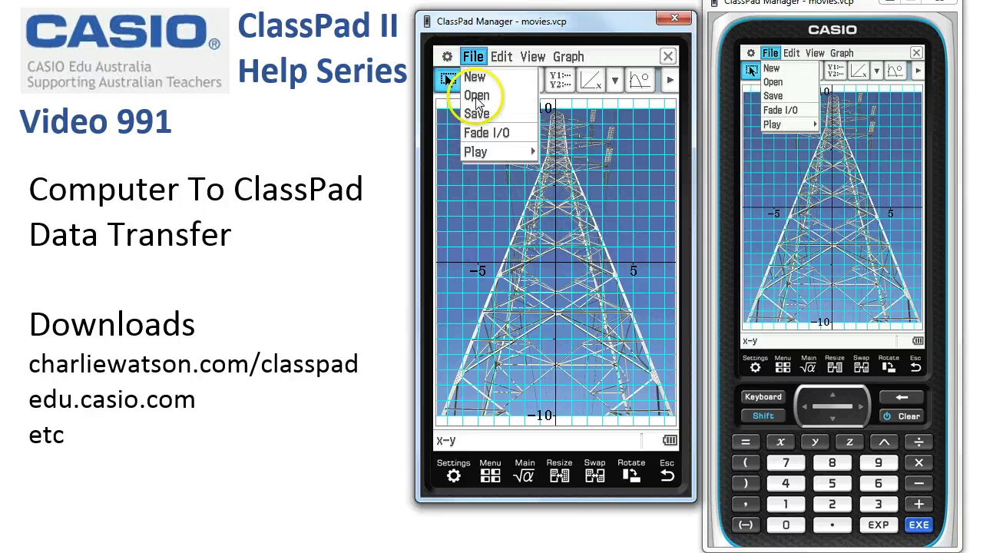
pyautogui.click(476, 97)
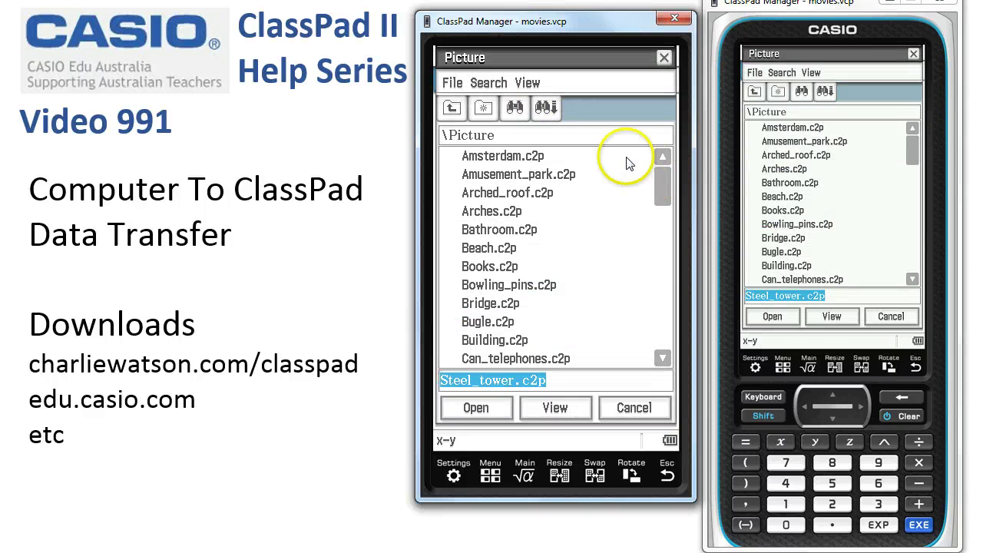
pyautogui.click(452, 109)
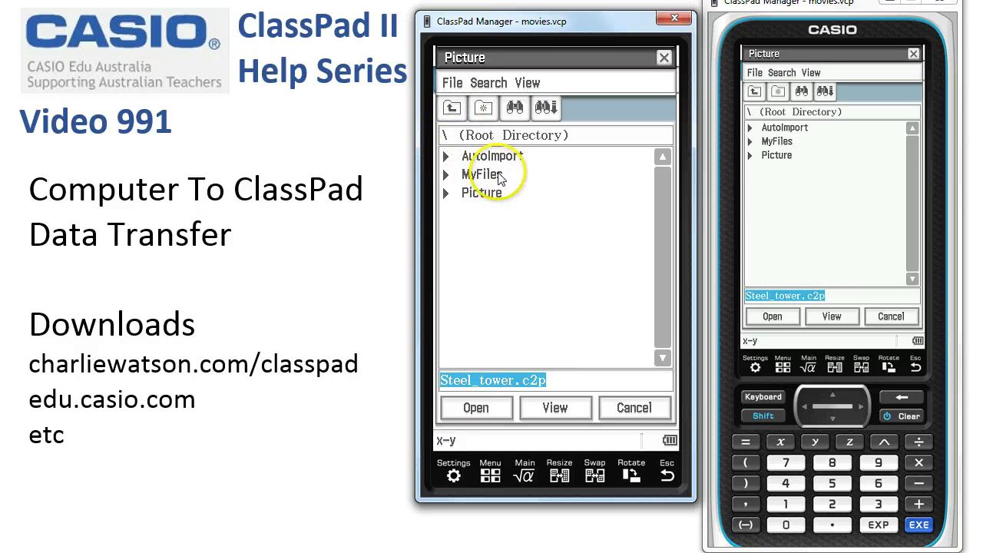
pyautogui.click(463, 177)
pyautogui.click(463, 178)
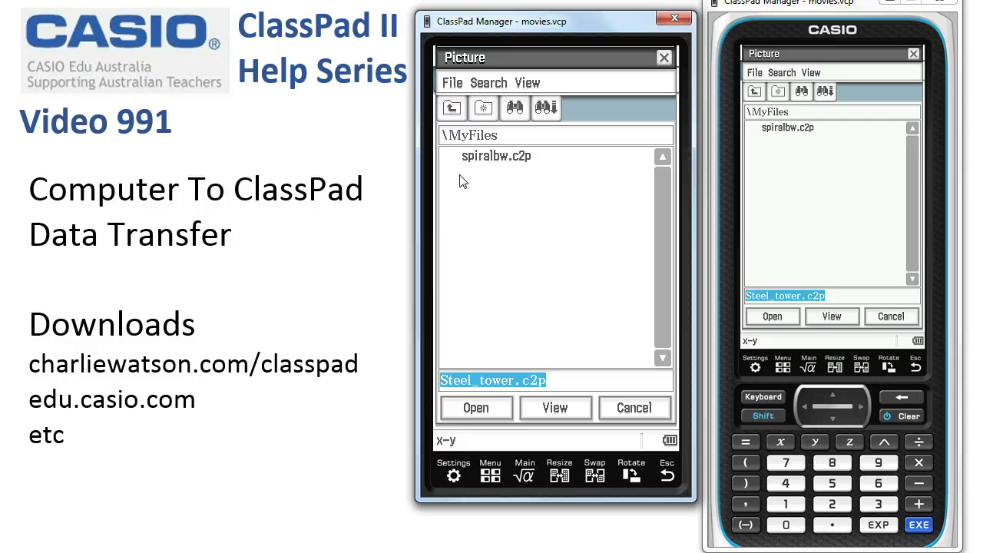
pyautogui.click(488, 160)
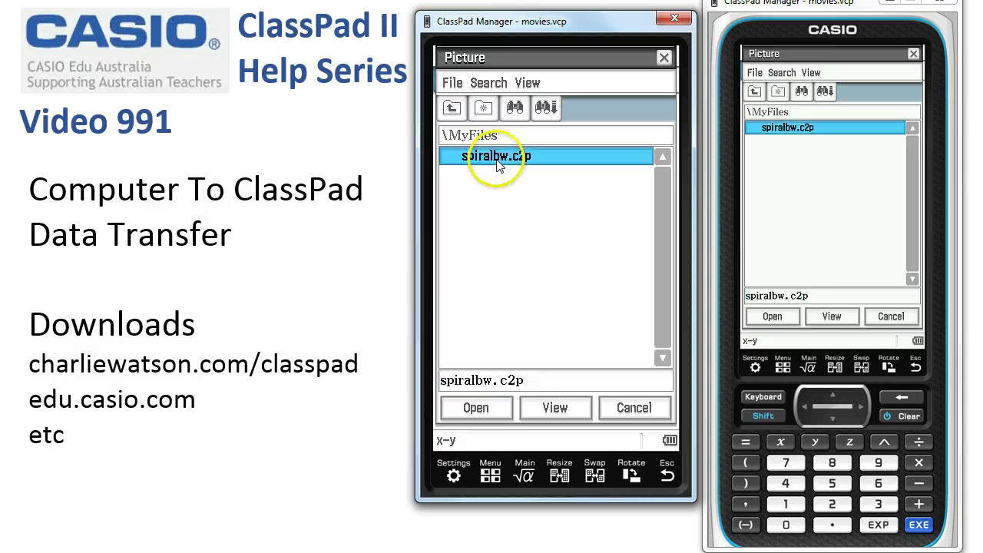
pyautogui.click(488, 412)
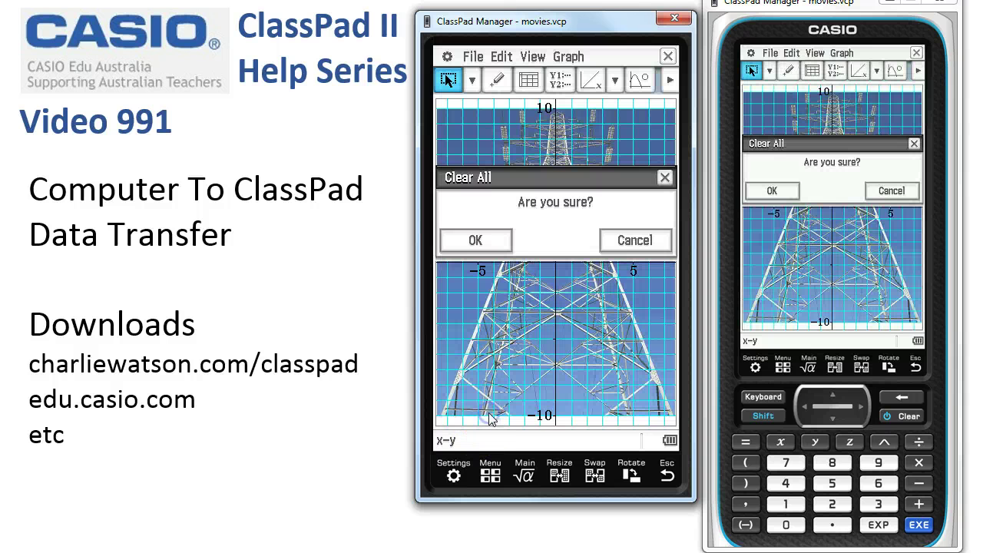
pyautogui.click(470, 241)
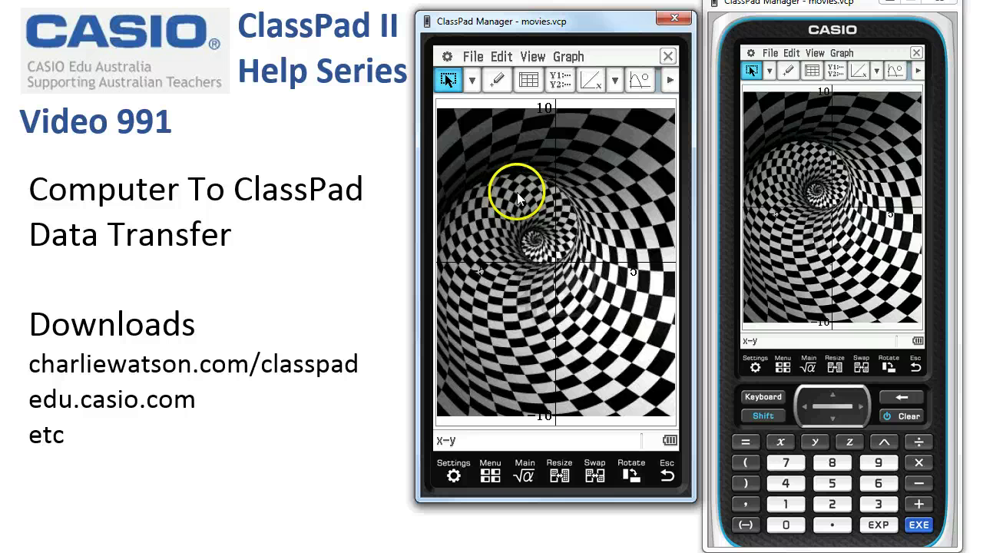
# - Open charlies.vcp from MyFiles as a whole-calculator image, erasing all existing data
pyautogui.click(488, 473)
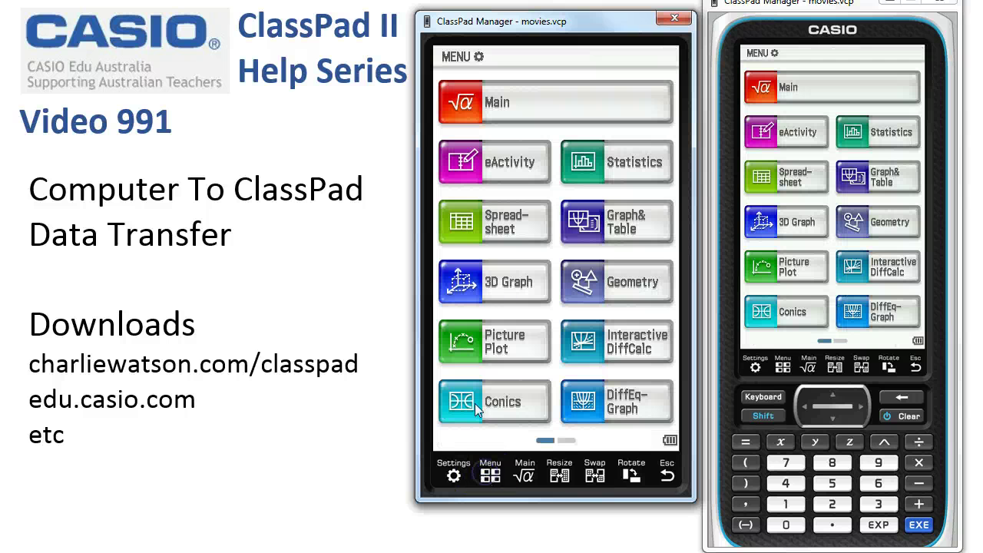
pyautogui.click(456, 58)
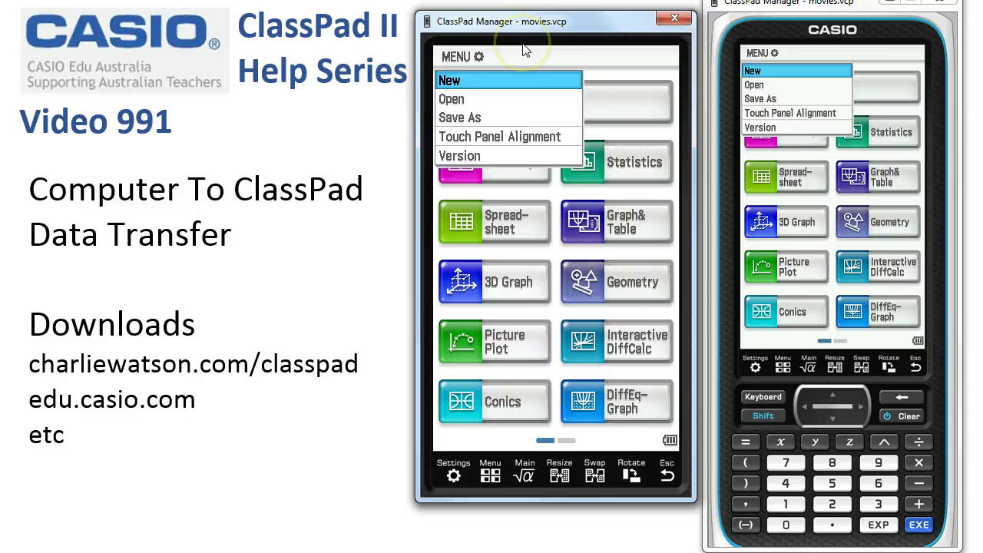
pyautogui.click(449, 100)
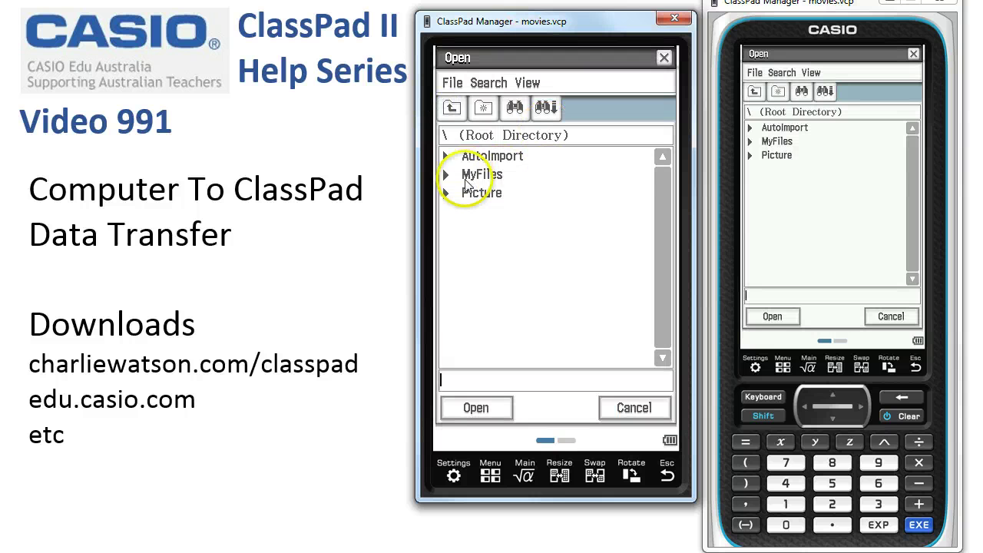
pyautogui.click(450, 176)
pyautogui.click(450, 176)
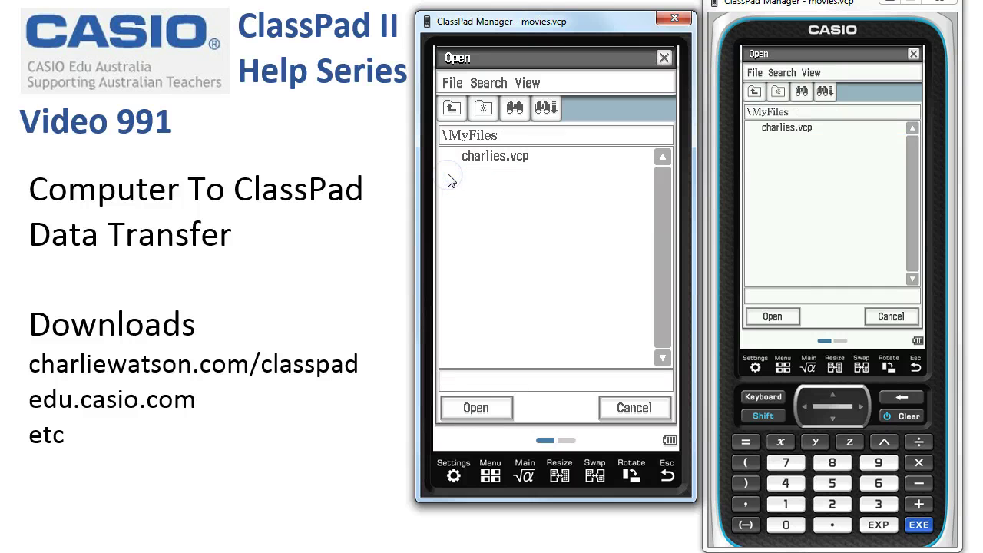
pyautogui.click(498, 158)
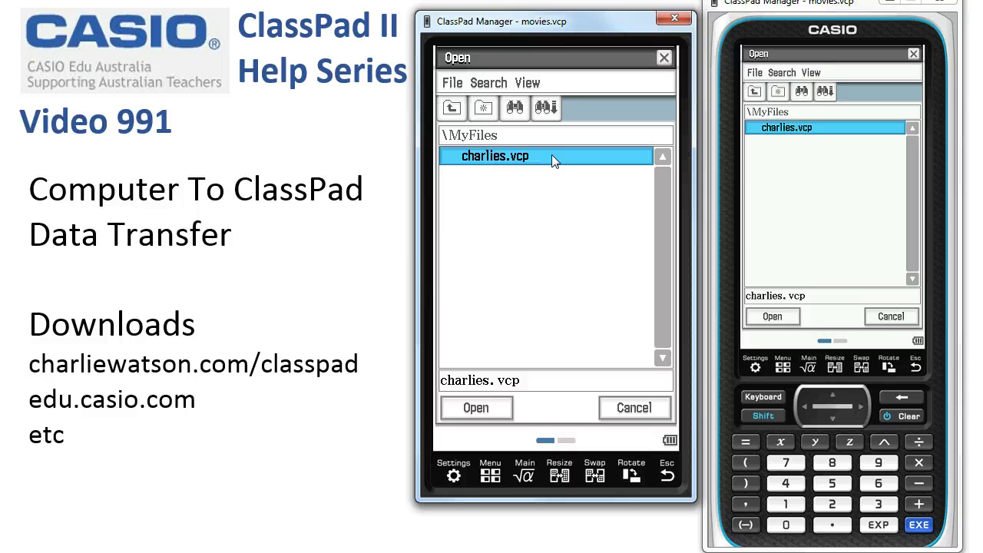
pyautogui.click(480, 414)
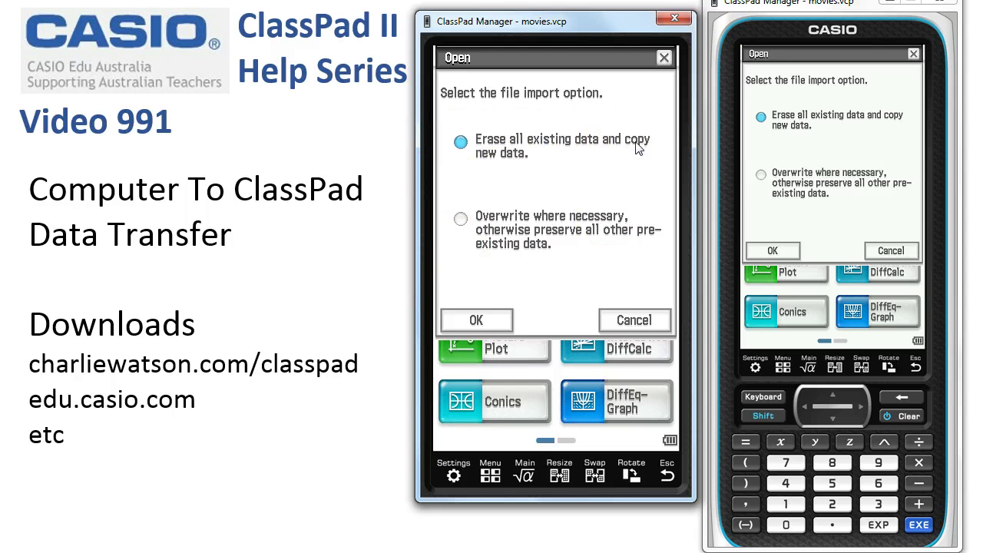
pyautogui.click(482, 322)
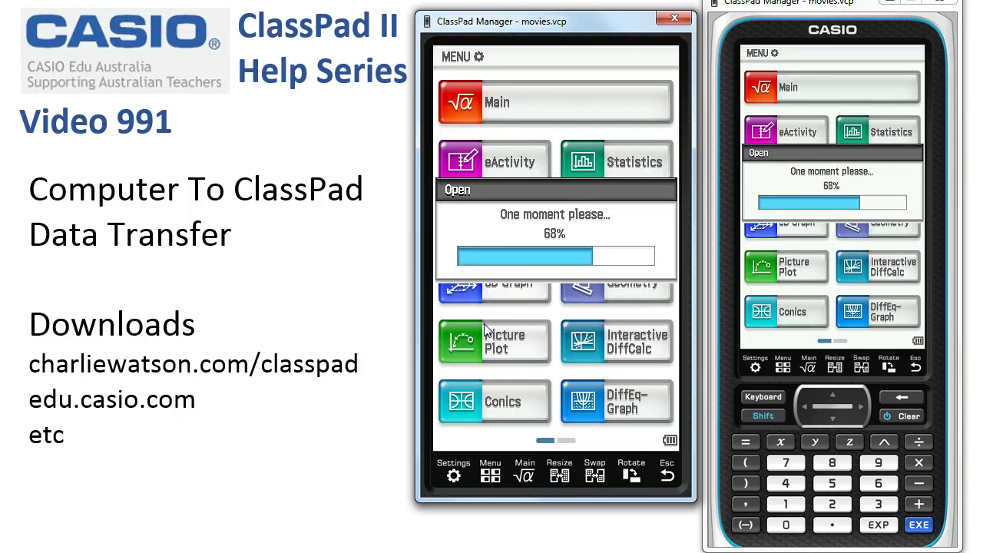
# - Acknowledge the completed load, open eActivity, and browse the root and main folders without opening a file
pyautogui.click(554, 242)
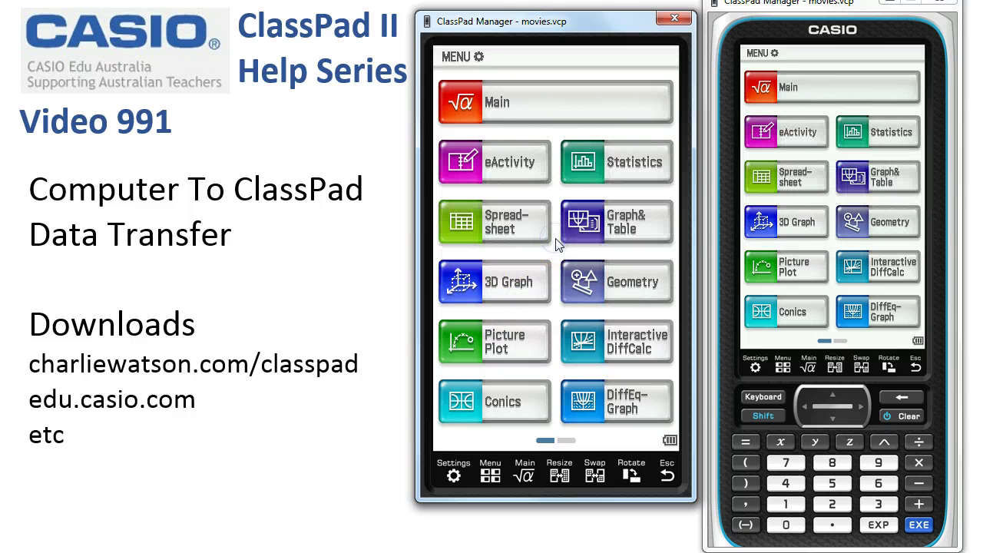
pyautogui.click(501, 171)
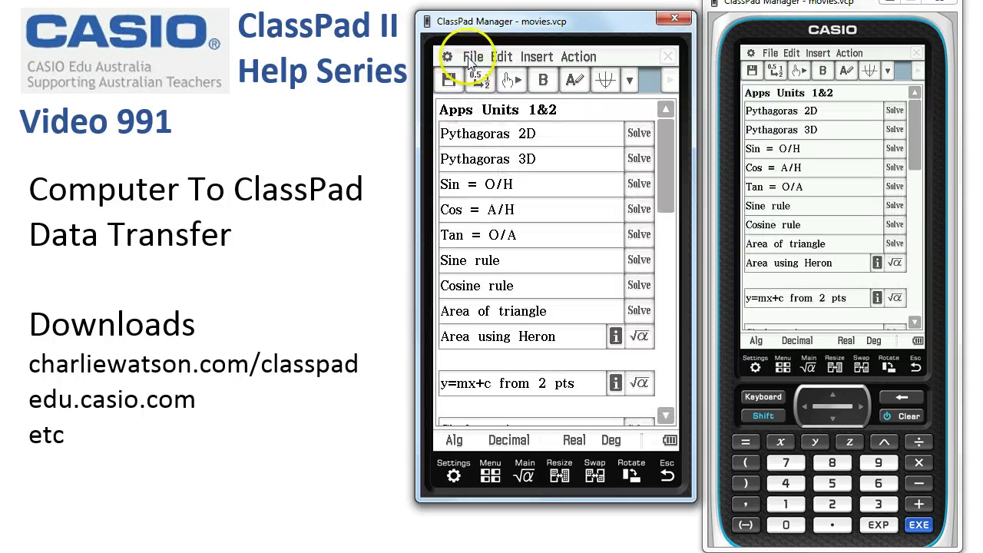
pyautogui.click(471, 58)
pyautogui.click(474, 98)
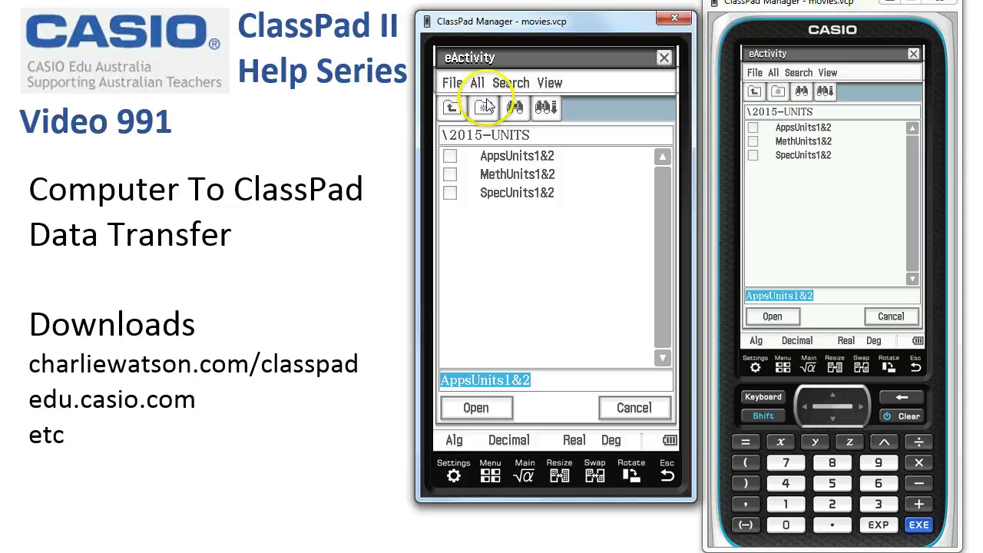
pyautogui.click(451, 108)
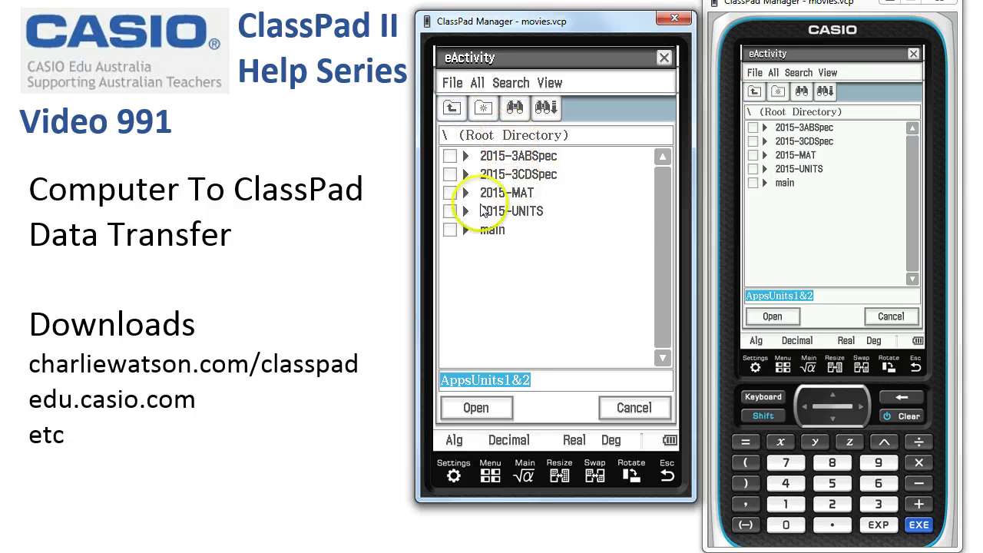
pyautogui.click(468, 232)
pyautogui.click(468, 232)
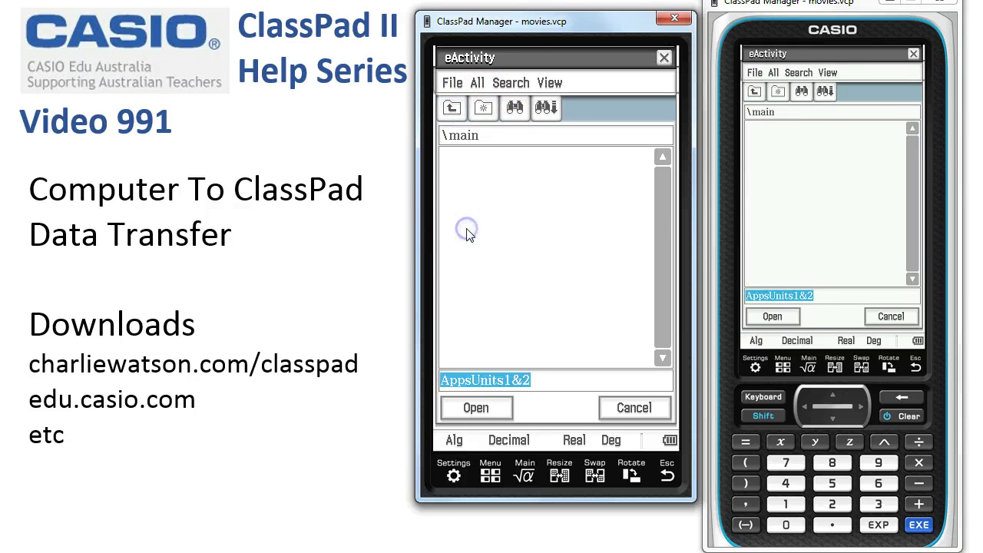
pyautogui.click(638, 409)
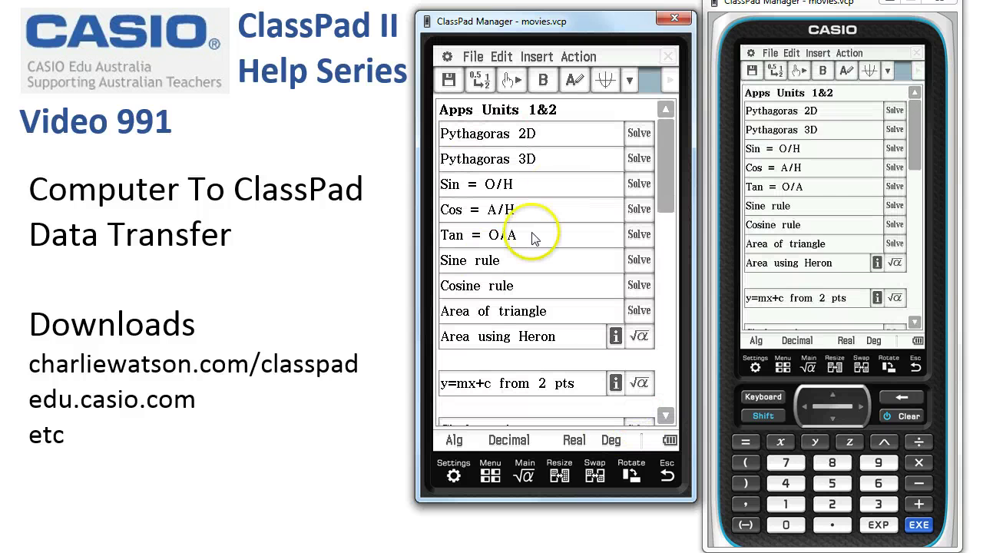